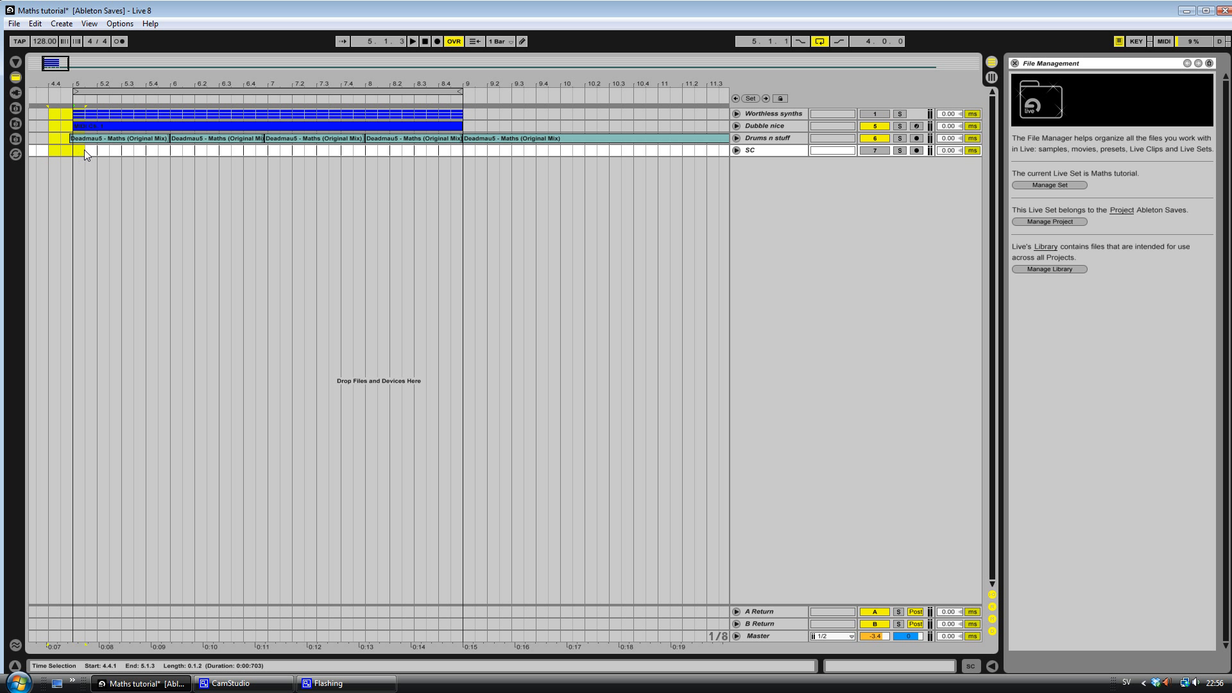
# Step: Play the Drums n stuff reference track from just after bar 9 and stop it
pyautogui.moveTo(84, 149); pyautogui.dragTo(109, 150)
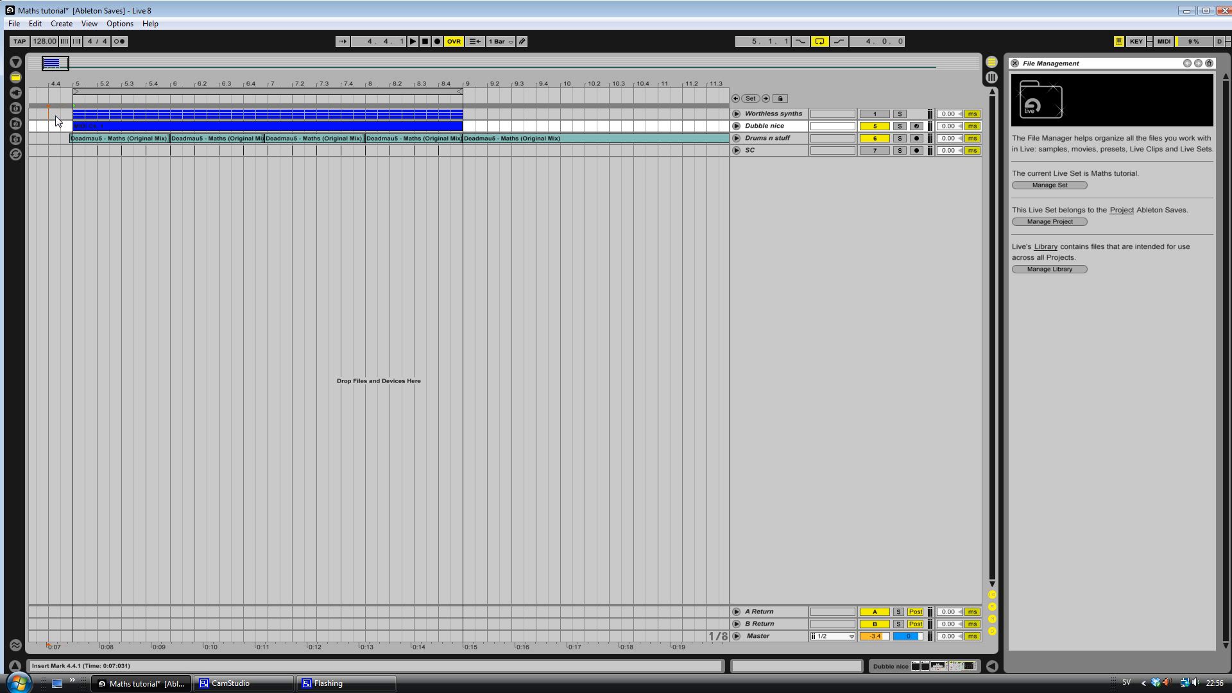
pyautogui.click(121, 152)
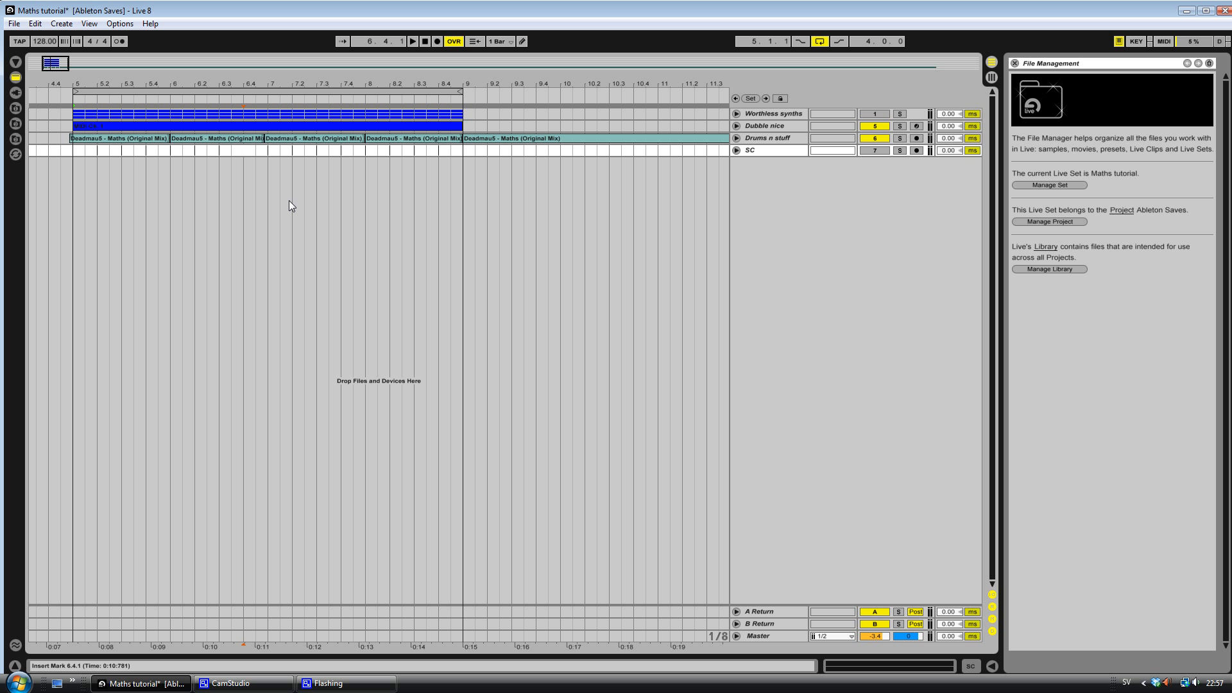
pyautogui.click(509, 104)
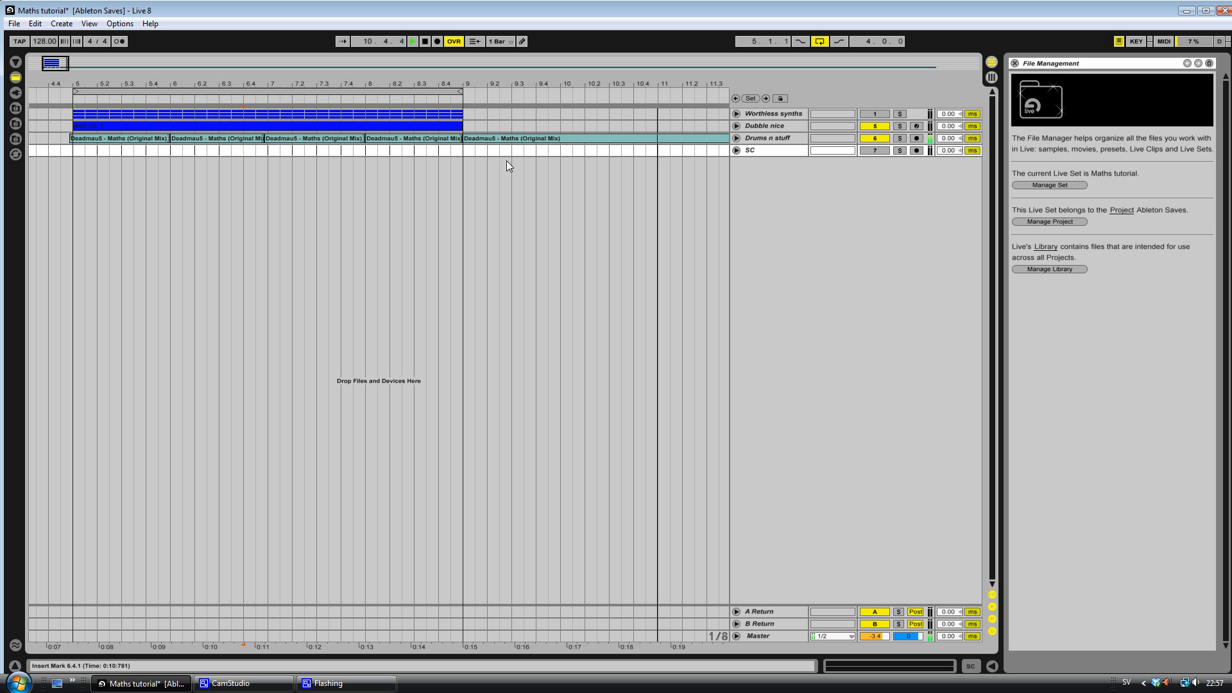
pyautogui.press('space')
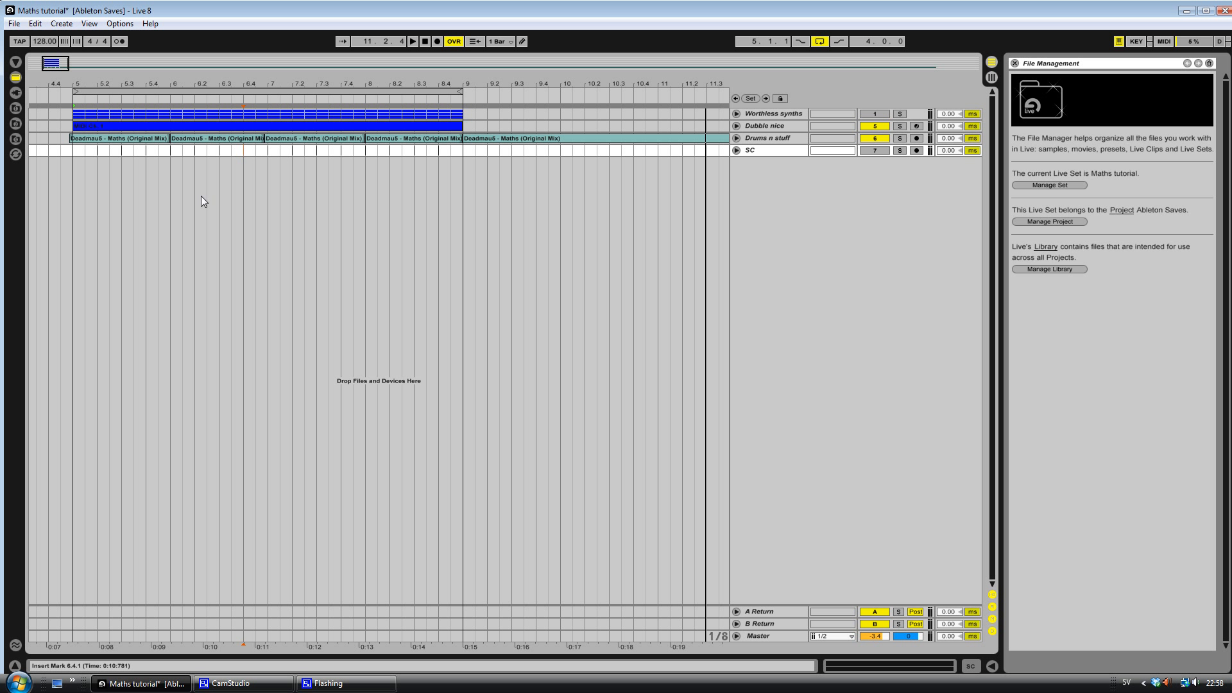
# Step: Unfold the Worthless synths group to view its tracks, and fold it again
pyautogui.click(757, 116)
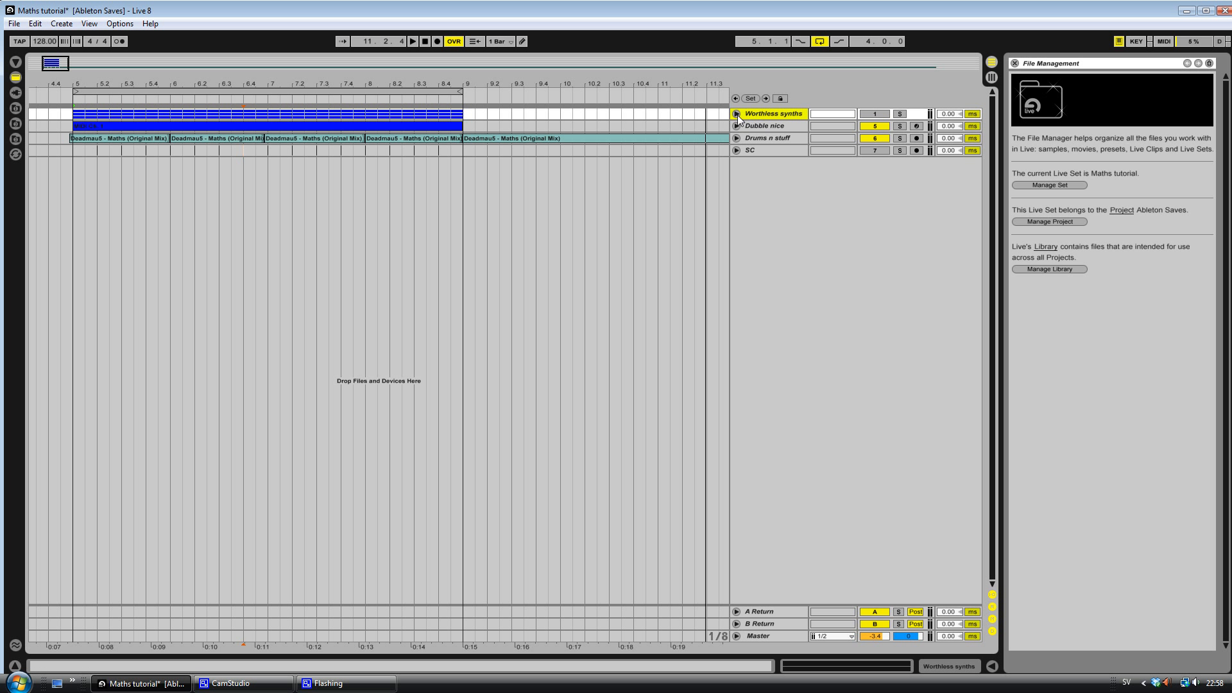
pyautogui.click(736, 113)
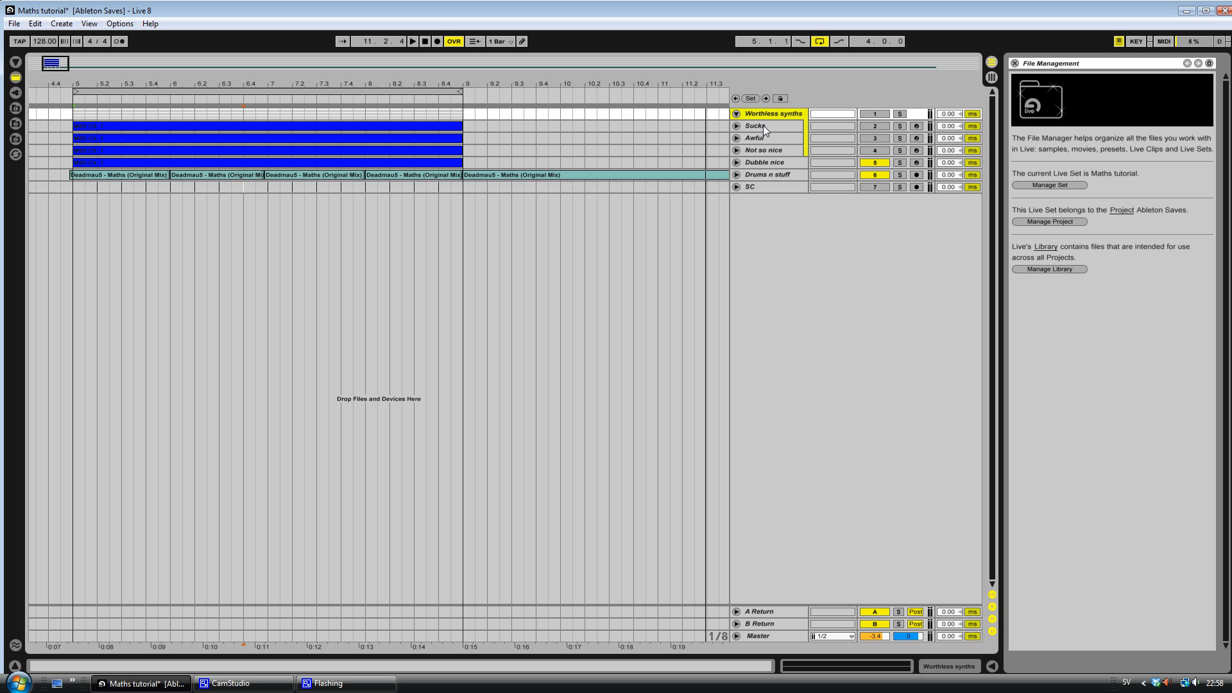
pyautogui.click(736, 114)
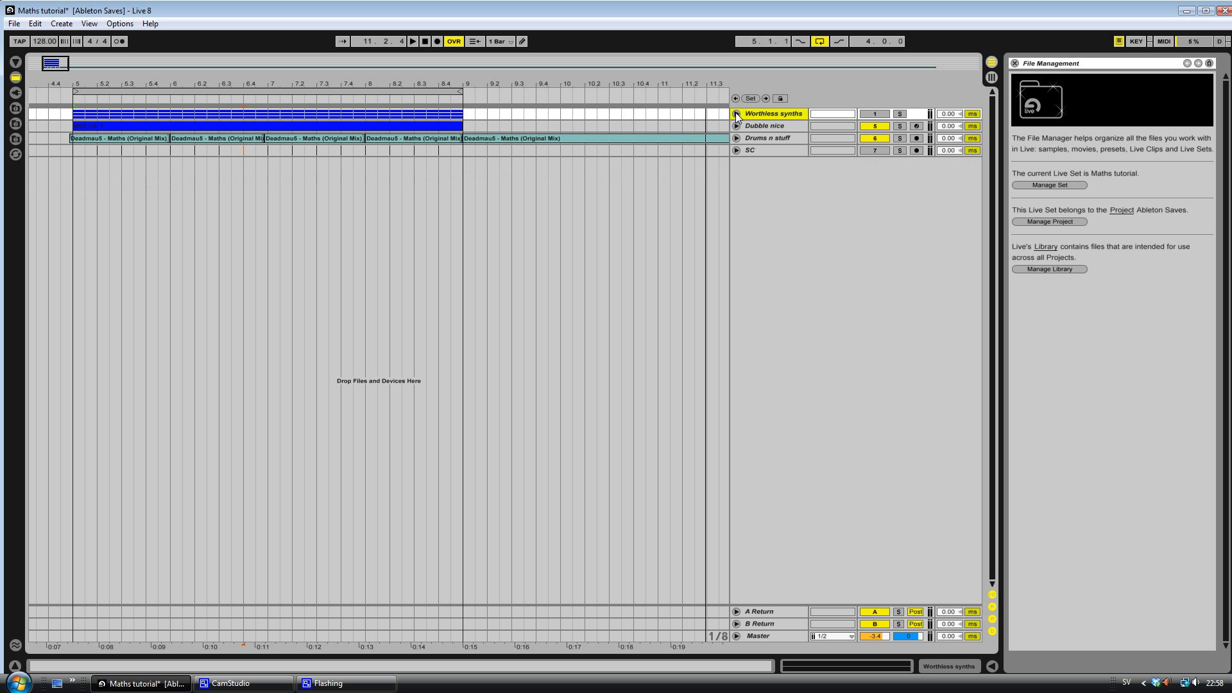
# Step: Play the arrangement briefly and show the device chain of the Dubble nice track
pyautogui.click(769, 126)
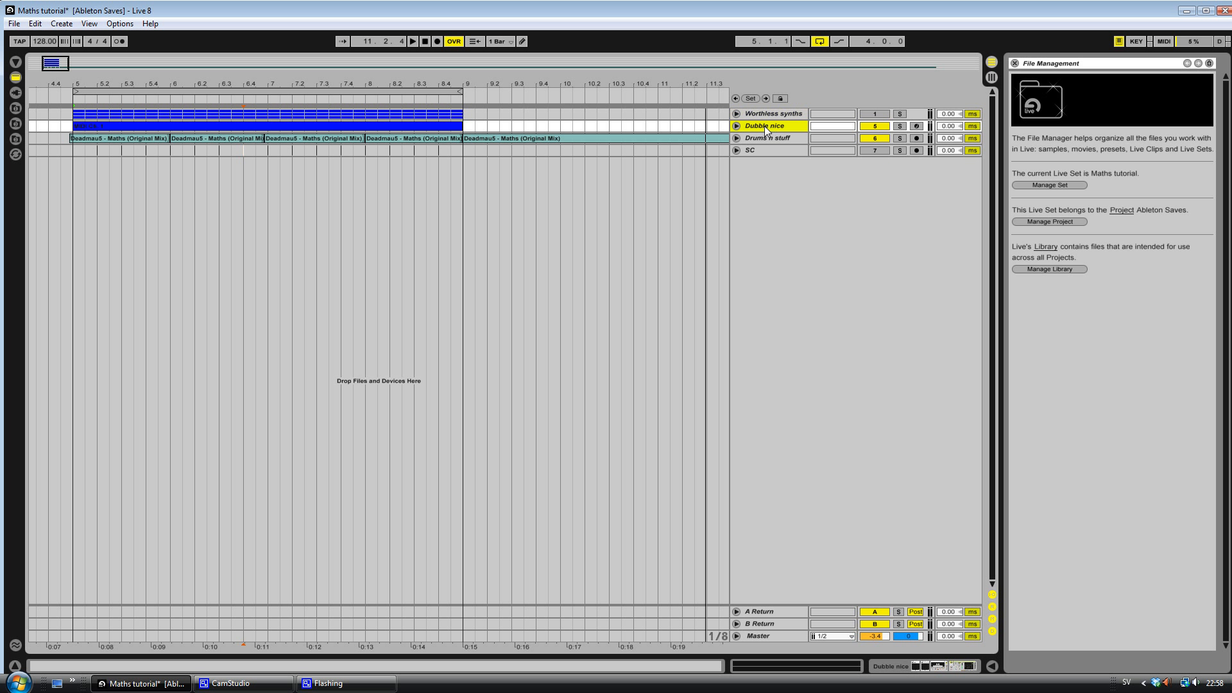
pyautogui.press('space')
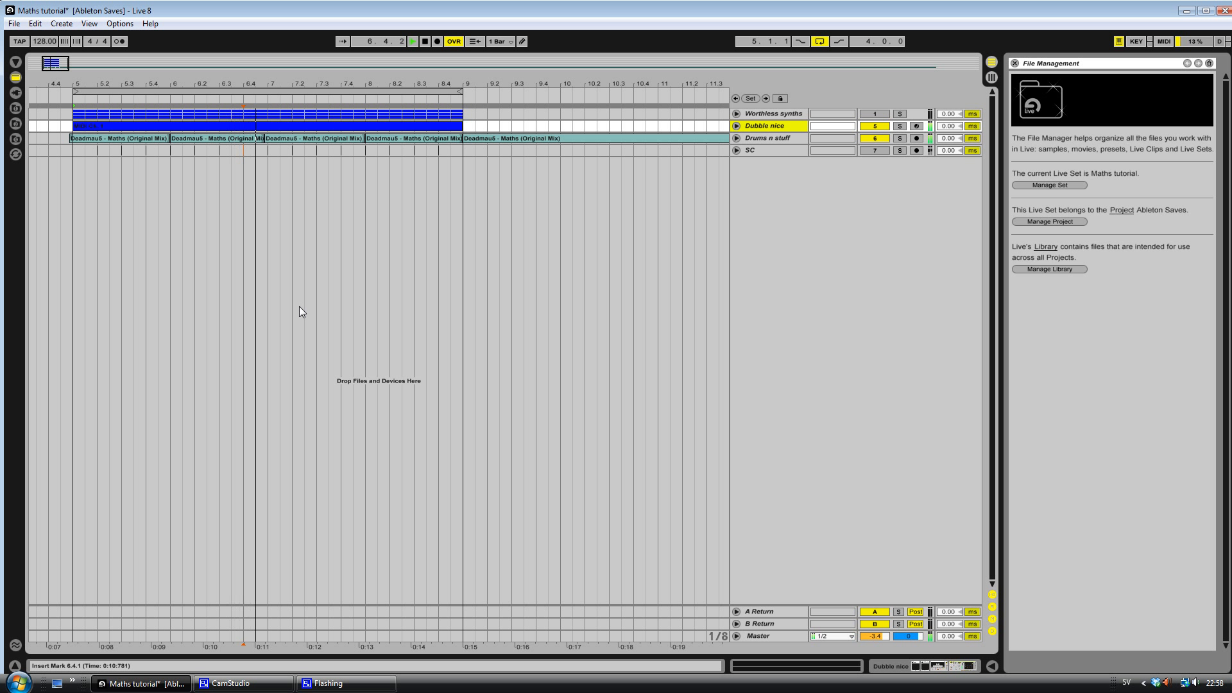
pyautogui.doubleClick(764, 128)
pyautogui.press('space')
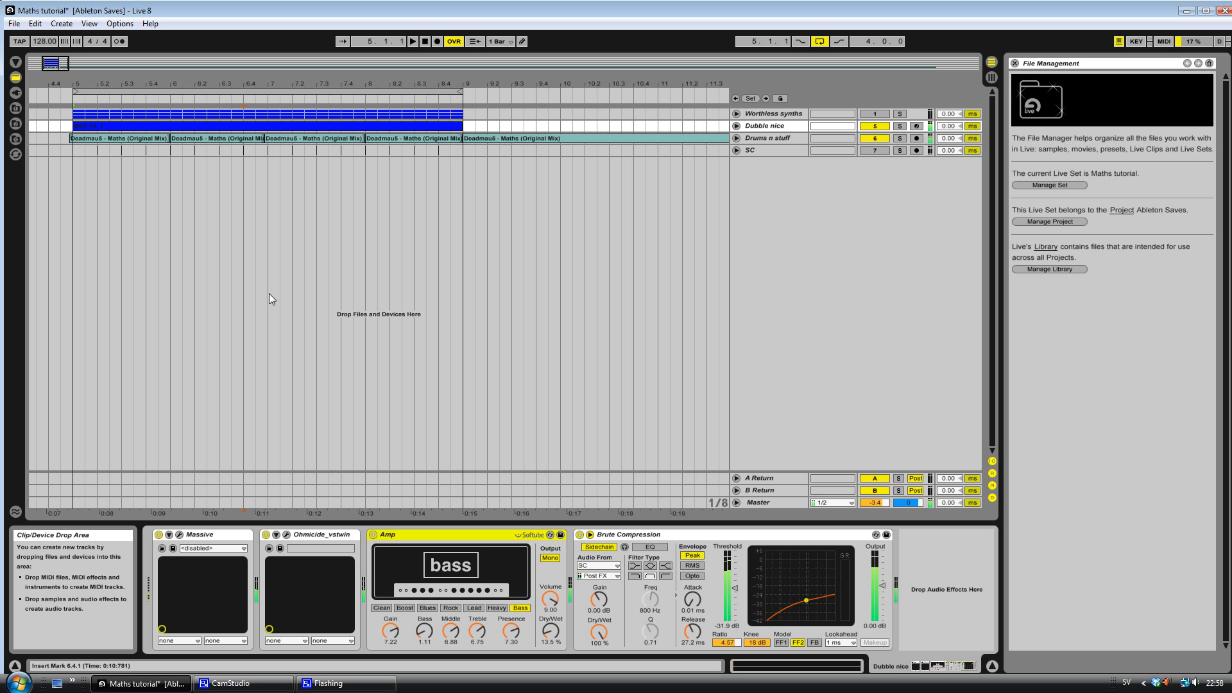
# Step: Open the Massive synth editor on the Dubble nice track and place its window above the device chain
pyautogui.click(183, 539)
pyautogui.moveTo(429, 117); pyautogui.dragTo(338, 109)
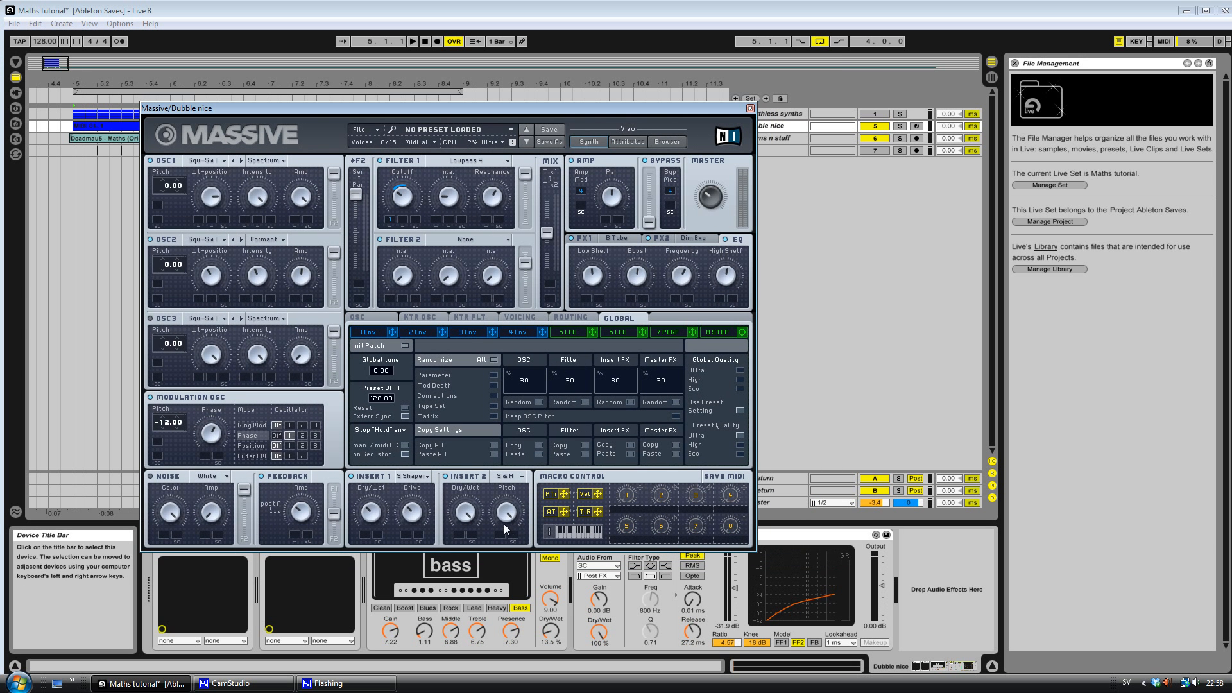
pyautogui.moveTo(314, 107); pyautogui.dragTo(324, 143)
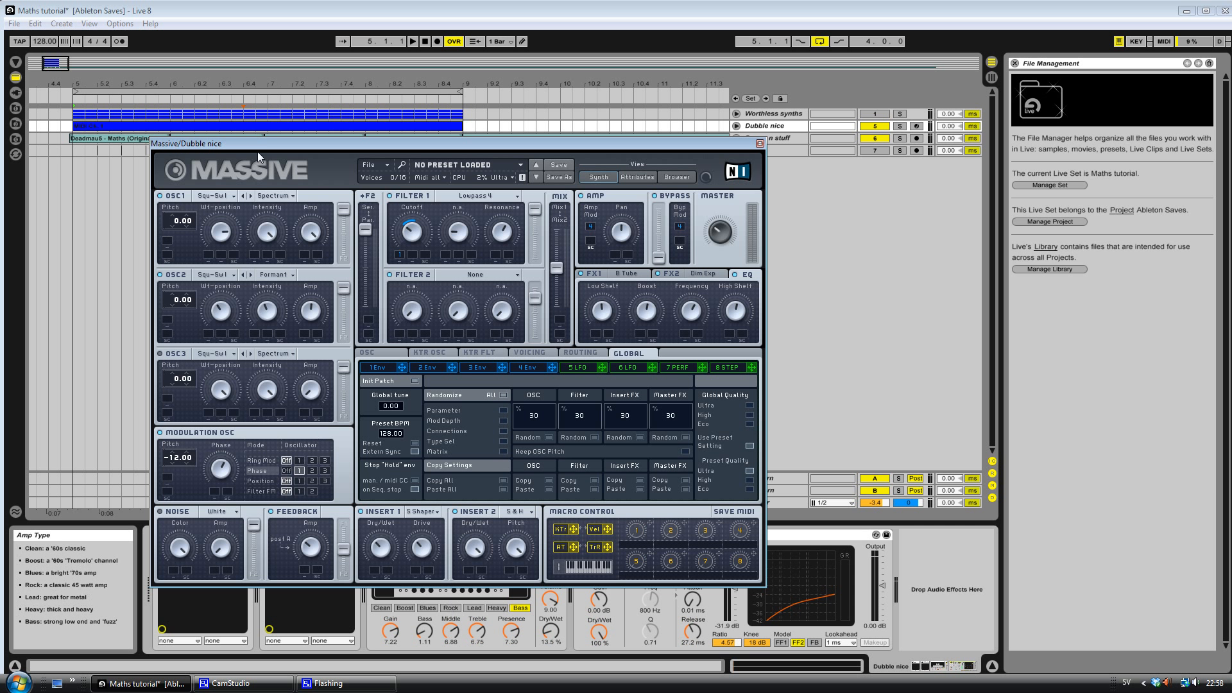
pyautogui.moveTo(276, 143); pyautogui.dragTo(289, 70)
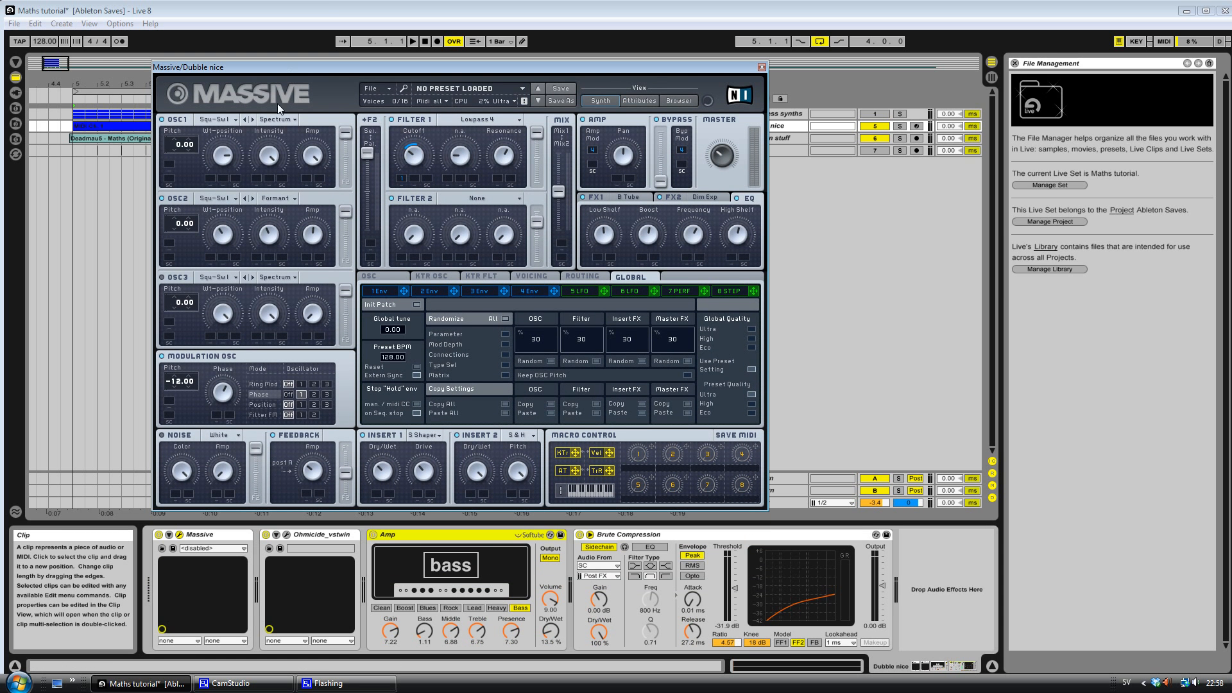
# Step: Examine the wavetables available for oscillator 1 without choosing another one
pyautogui.moveTo(225, 143); pyautogui.dragTo(220, 129)
pyautogui.click(228, 121)
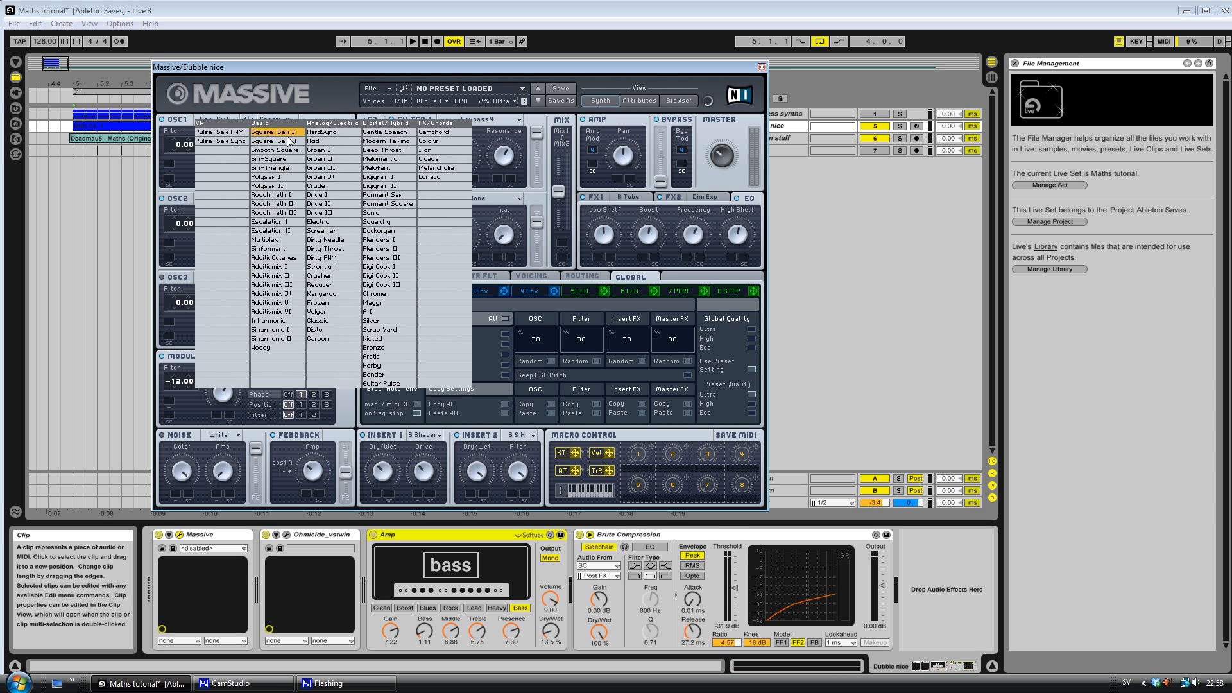
pyautogui.click(221, 99)
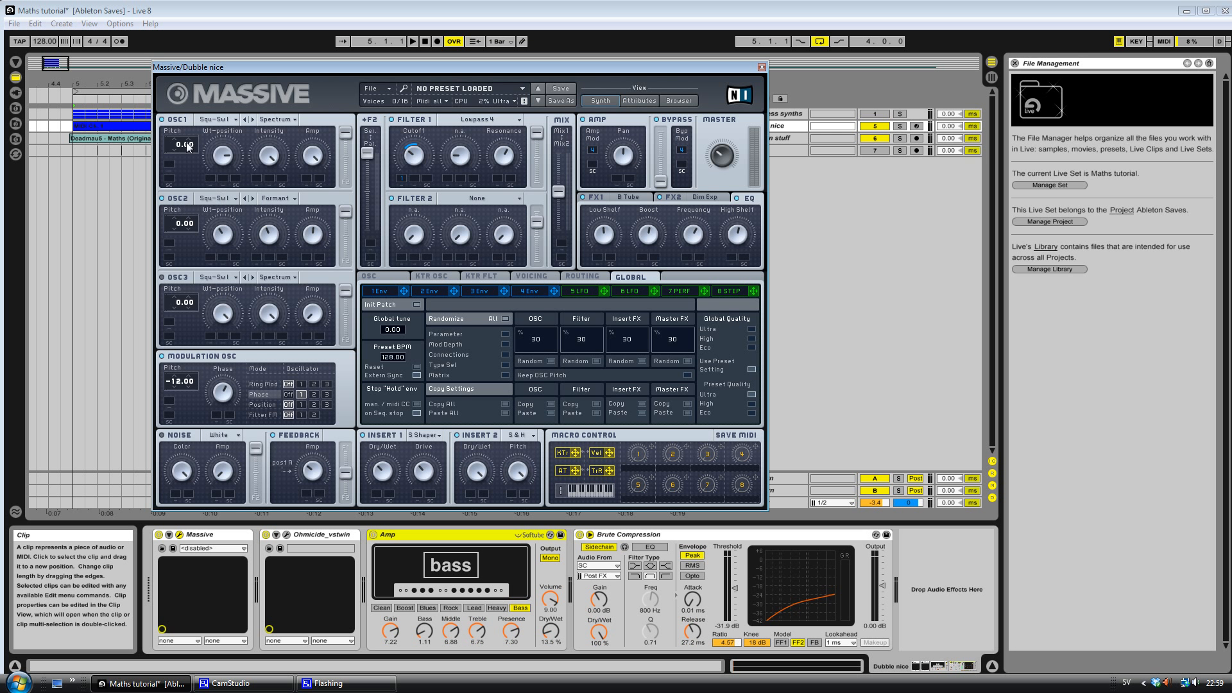
# Step: Solo the Dubble nice track, play it briefly and stop playback
pyautogui.press('space')
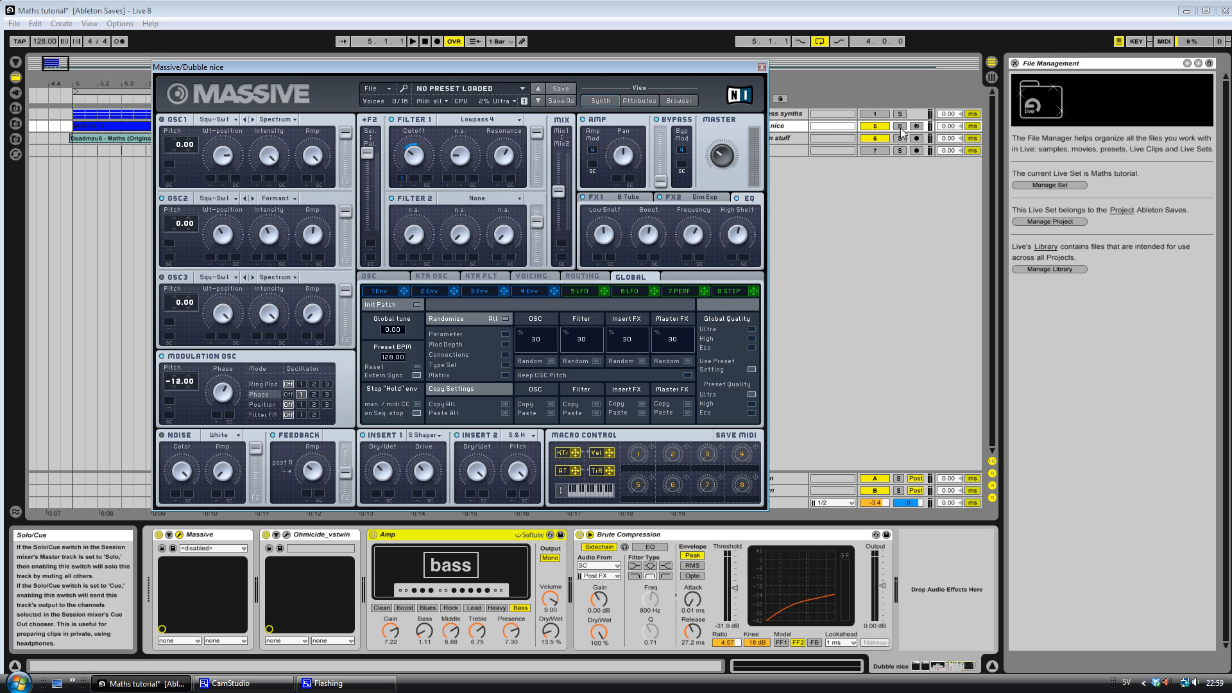
pyautogui.click(900, 126)
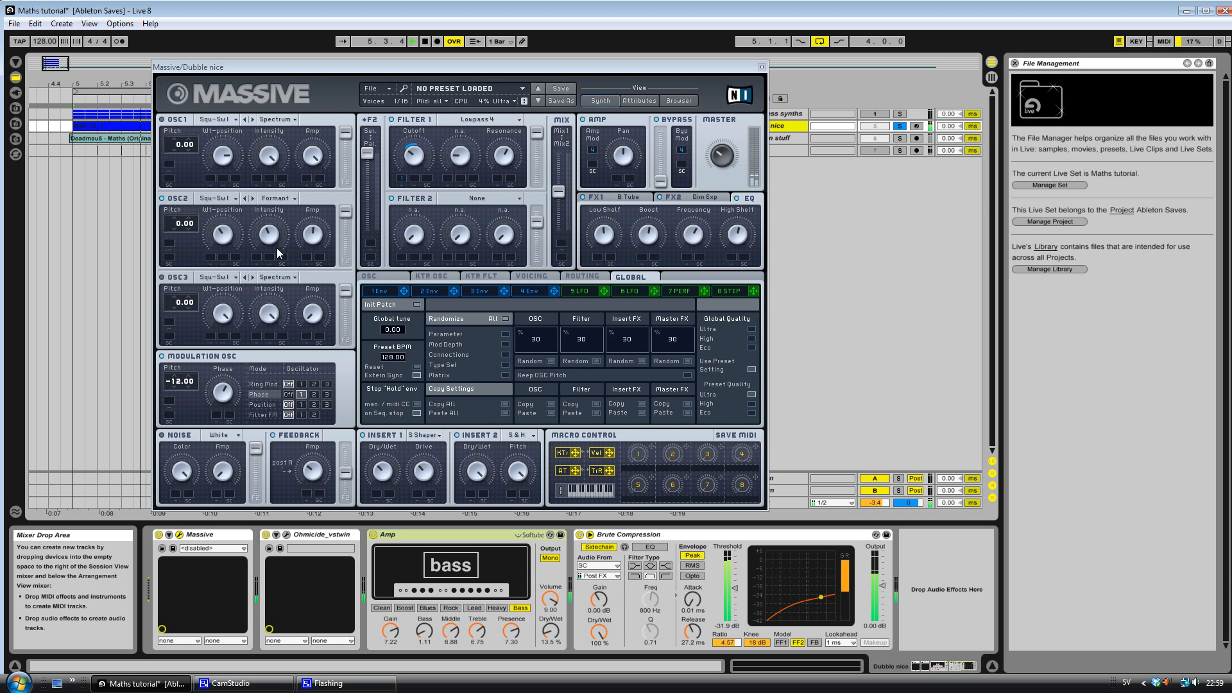
pyautogui.press('space')
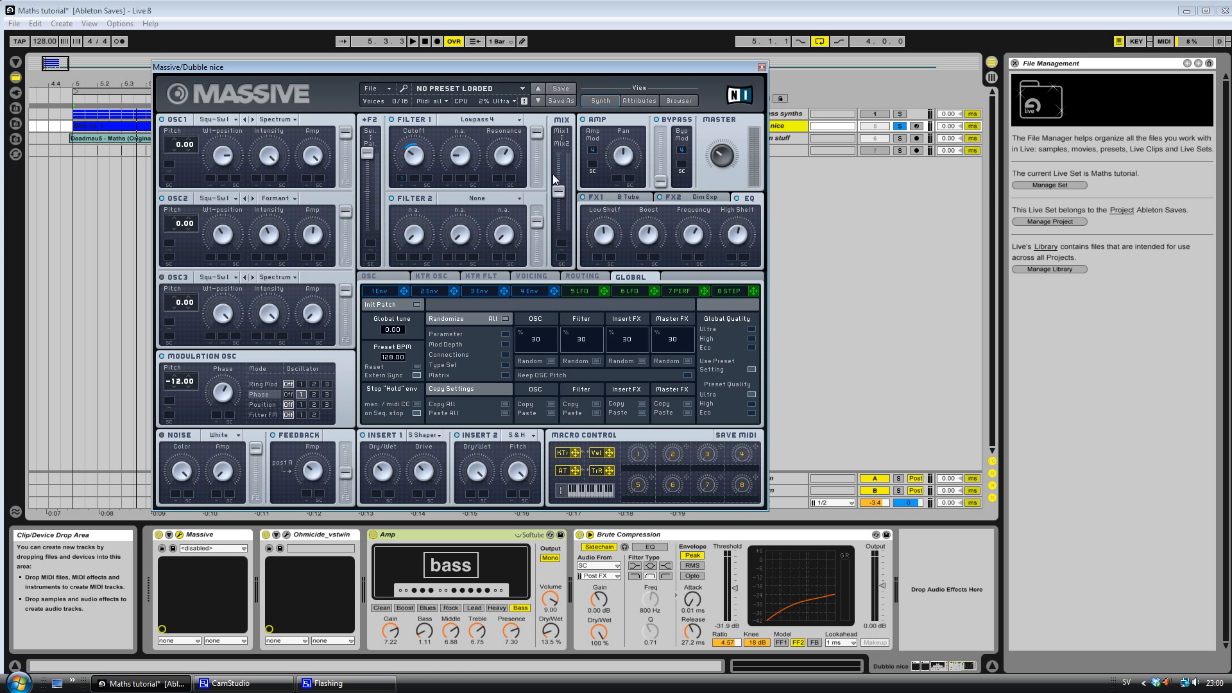
# Step: Examine the type options of Filter 1 and slightly shorten the attack of envelope 1
pyautogui.click(480, 118)
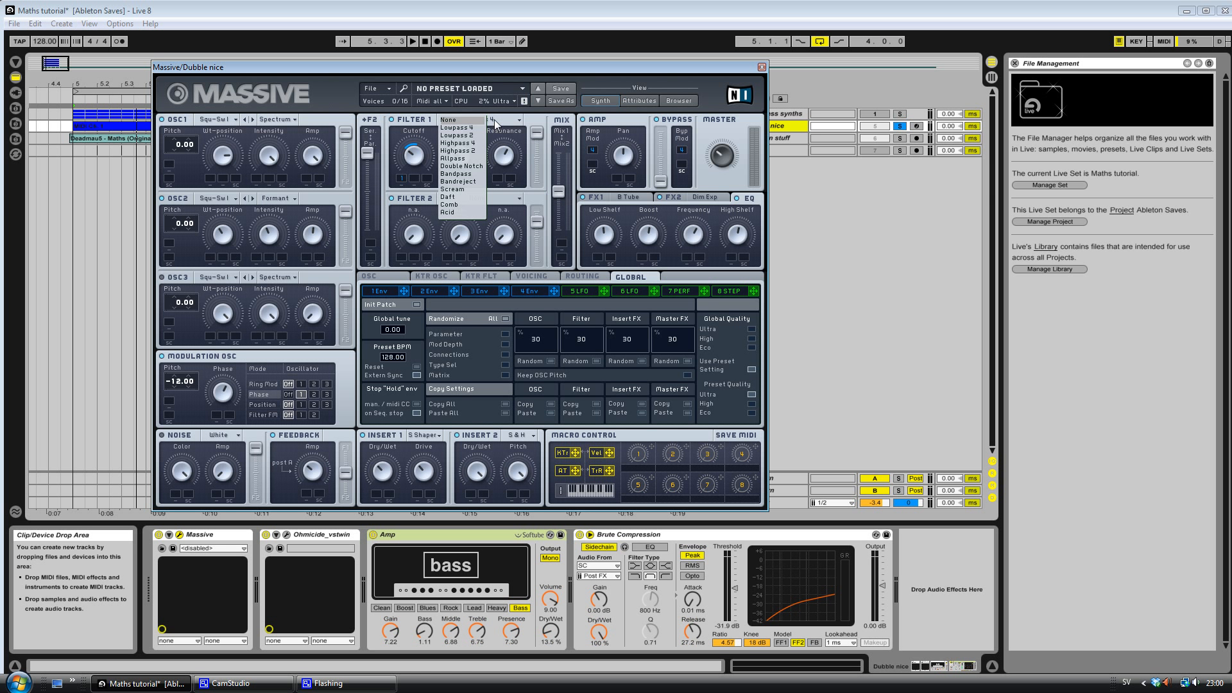
pyautogui.click(494, 119)
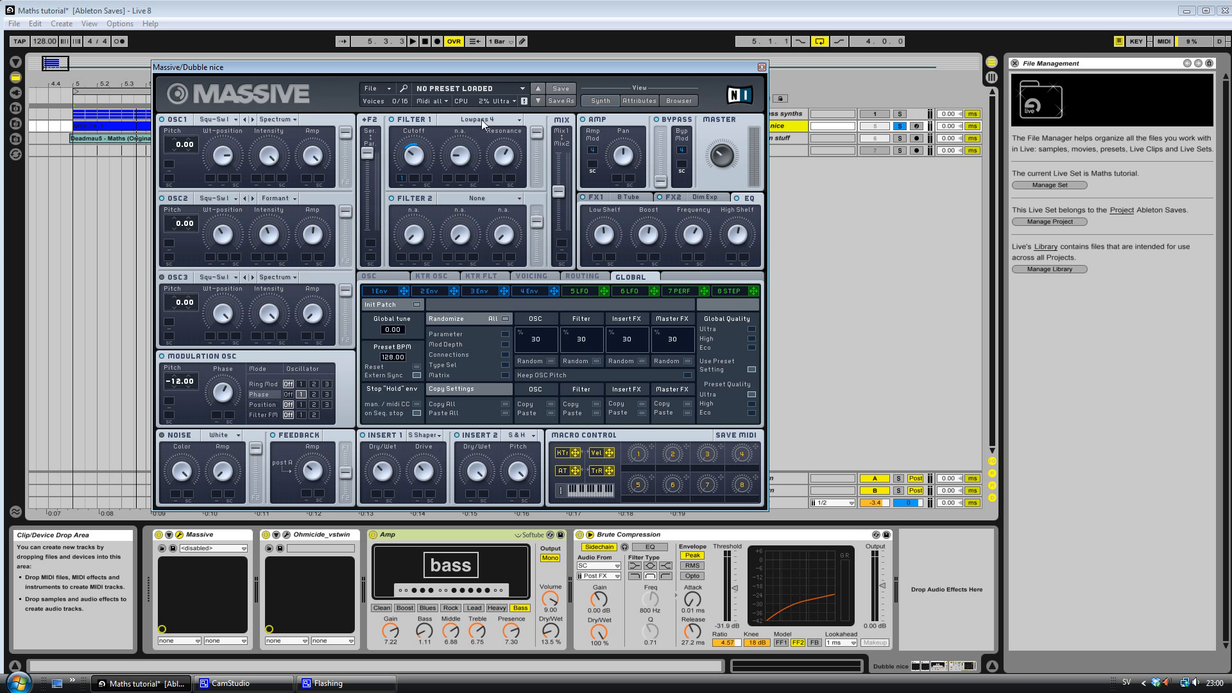
pyautogui.click(386, 293)
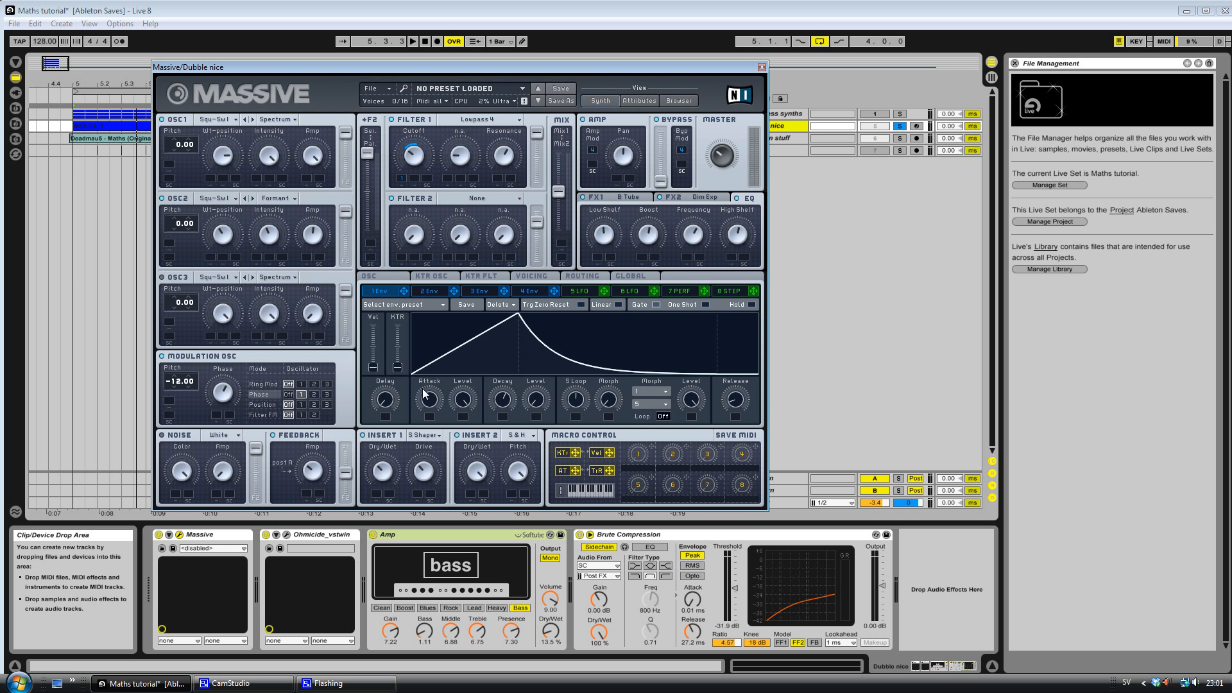
pyautogui.moveTo(433, 401)
pyautogui.mouseDown()
pyautogui.moveTo(425, 426)
pyautogui.moveTo(418, 398)
pyautogui.mouseUp()
# Step: Try a much shorter attack on envelope 3 and bring it back to its former length
pyautogui.click(477, 290)
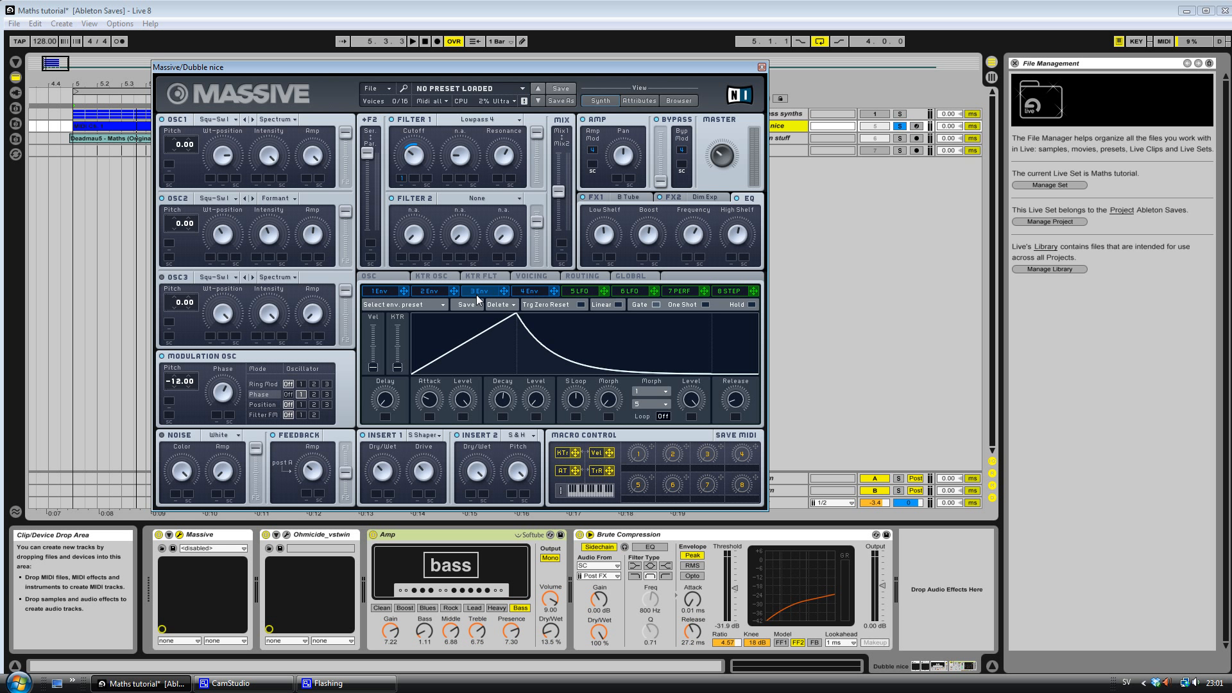
pyautogui.moveTo(427, 401); pyautogui.dragTo(426, 440)
pyautogui.moveTo(503, 401); pyautogui.dragTo(519, 278)
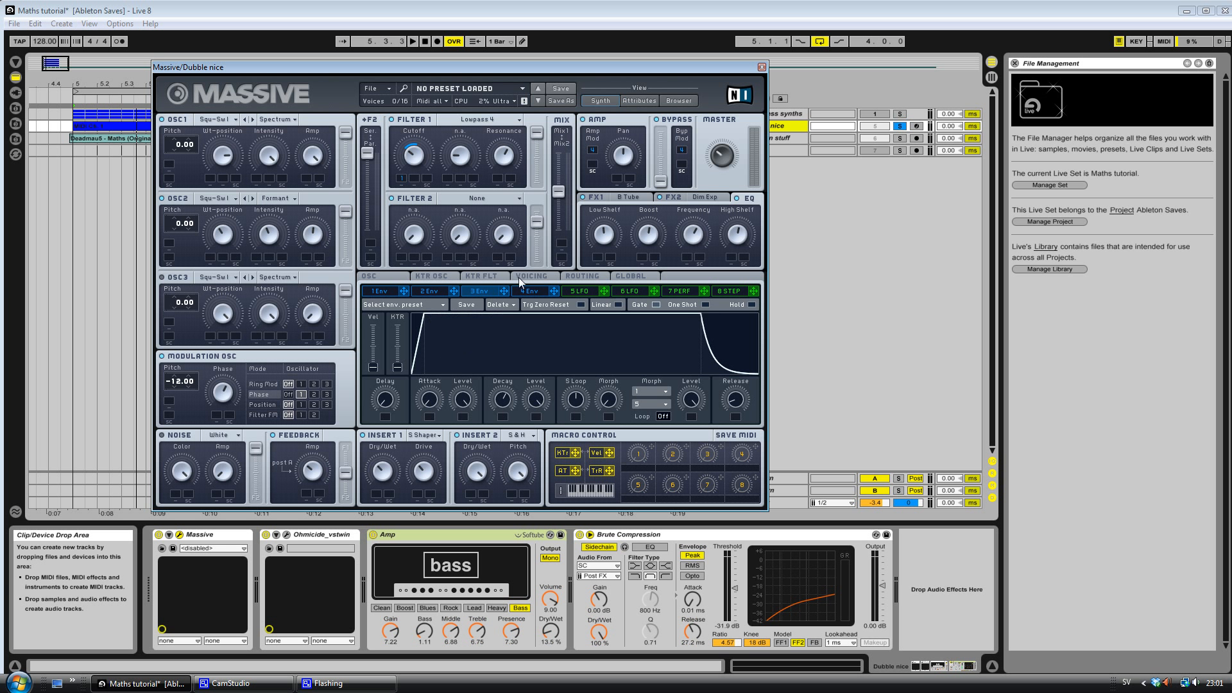
pyautogui.moveTo(429, 403); pyautogui.dragTo(429, 368)
pyautogui.moveTo(602, 367); pyautogui.dragTo(612, 414)
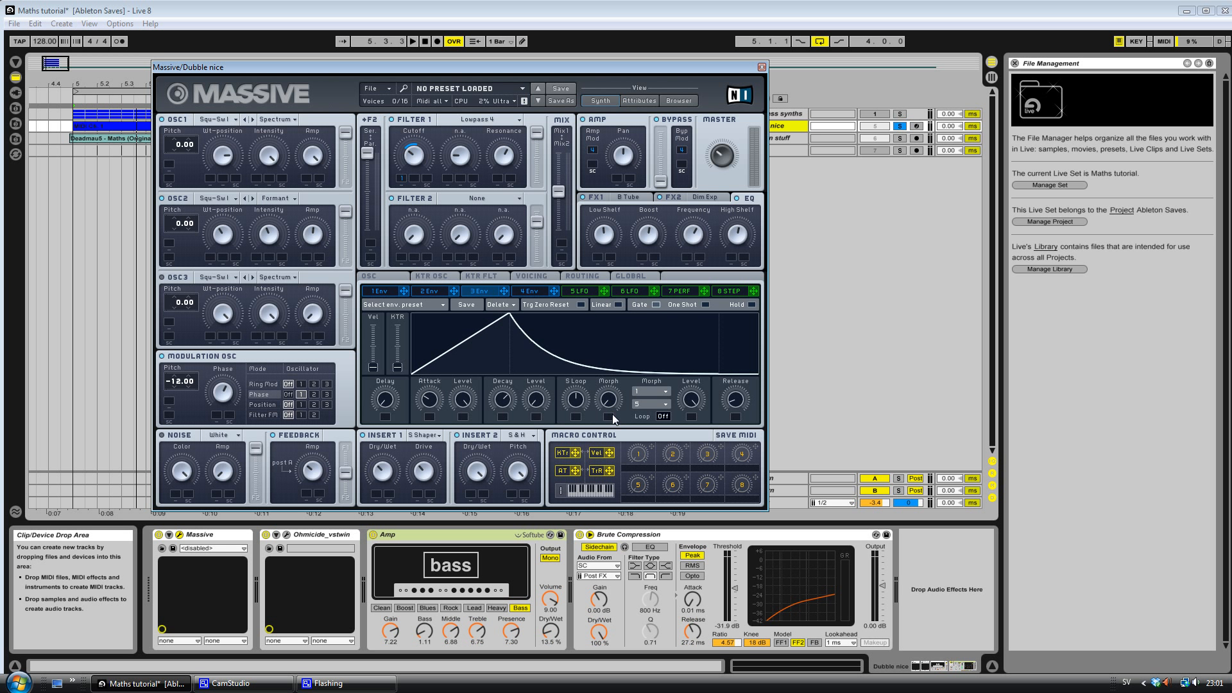
pyautogui.moveTo(429, 406); pyautogui.dragTo(428, 403)
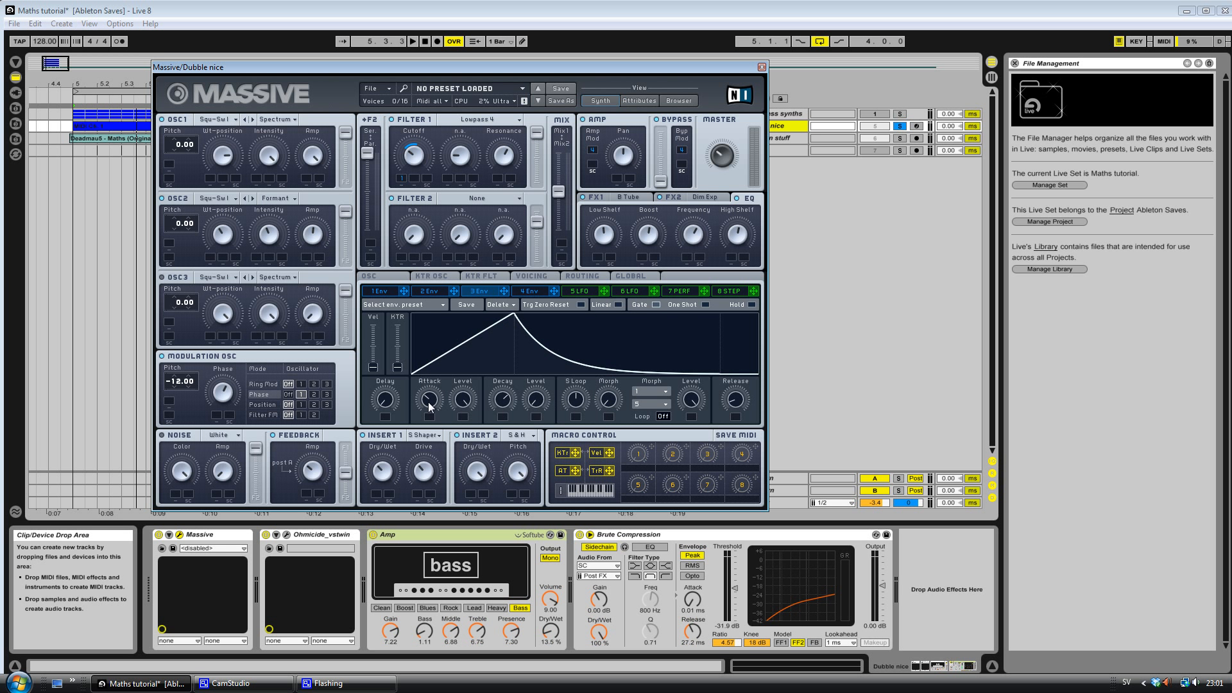
# Step: Display envelope 1 and play the soloed synth briefly to hear it
pyautogui.click(388, 291)
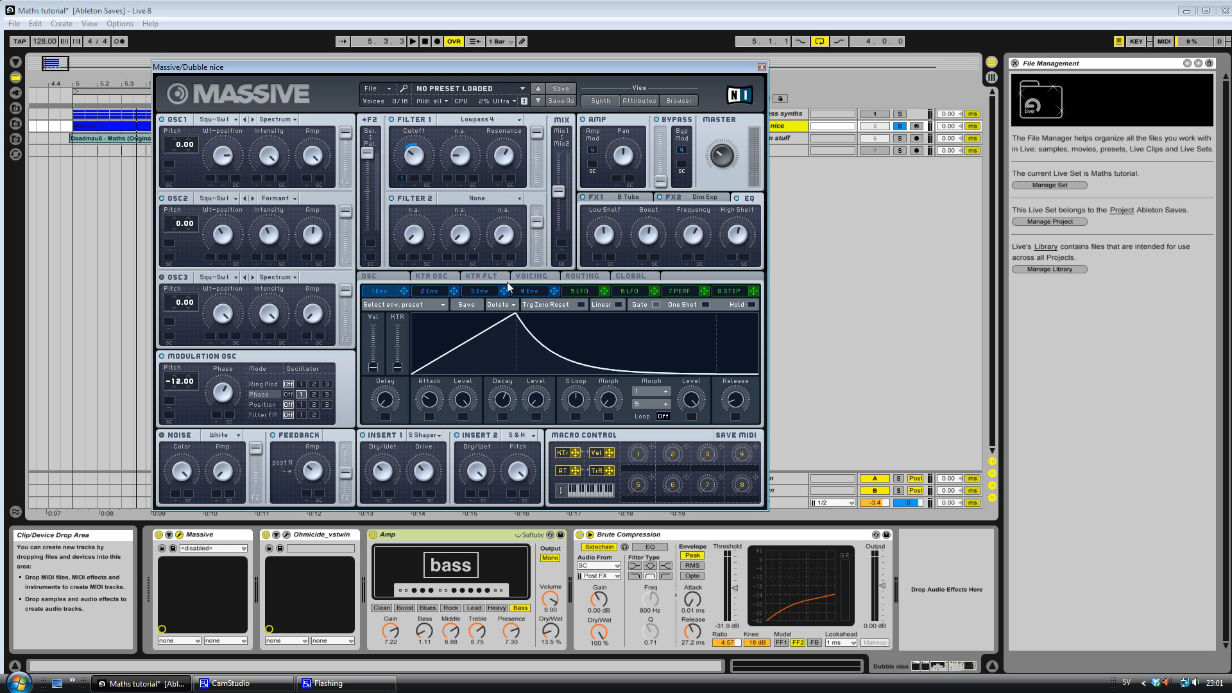
pyautogui.press('space')
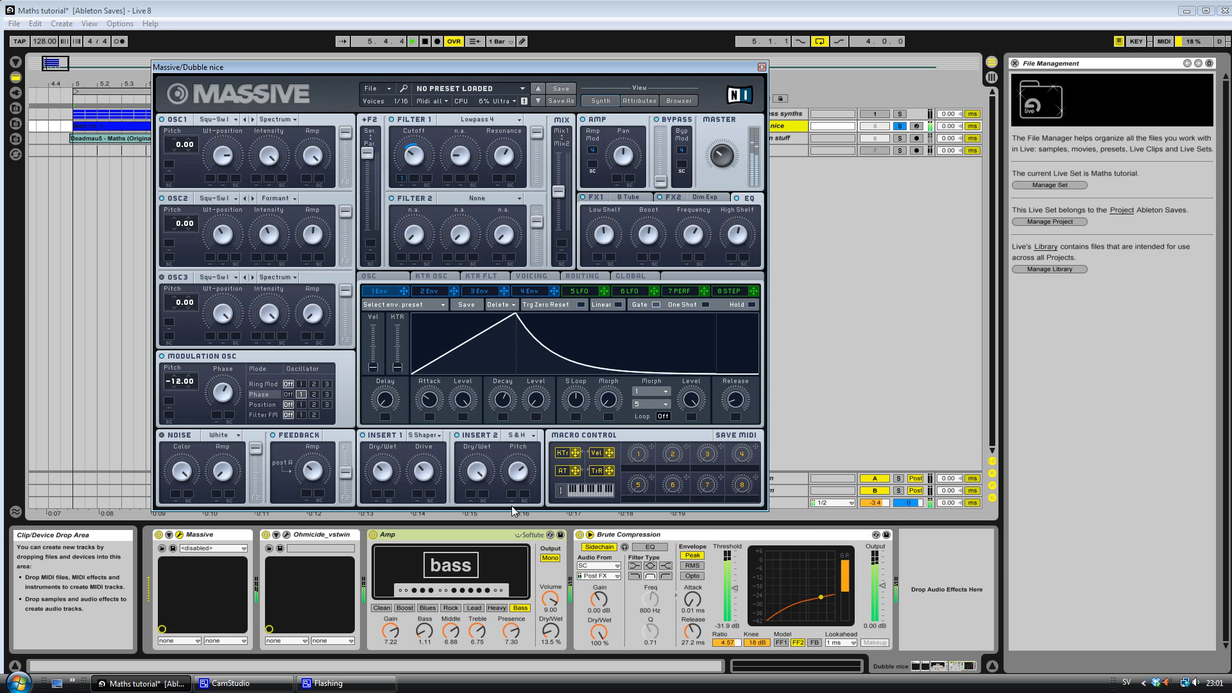
pyautogui.press('space')
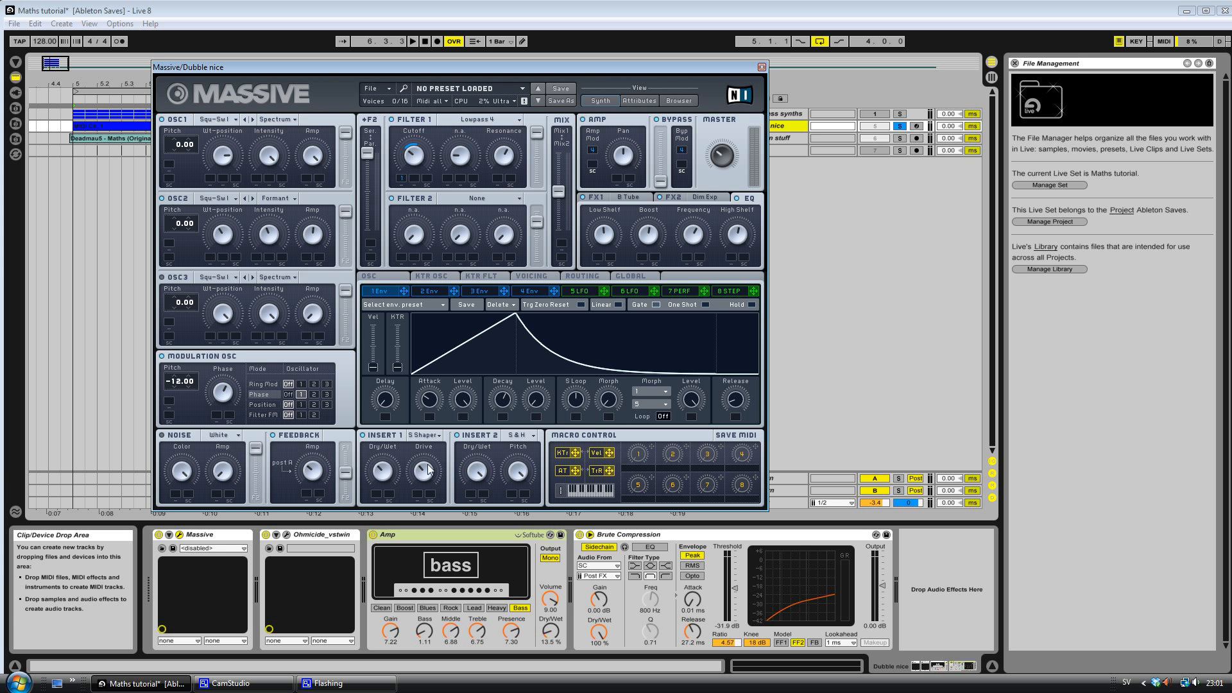
# Step: Examine the Insert 1 and Insert 2 effects and the FX1, FX2 and EQ settings
pyautogui.click(514, 441)
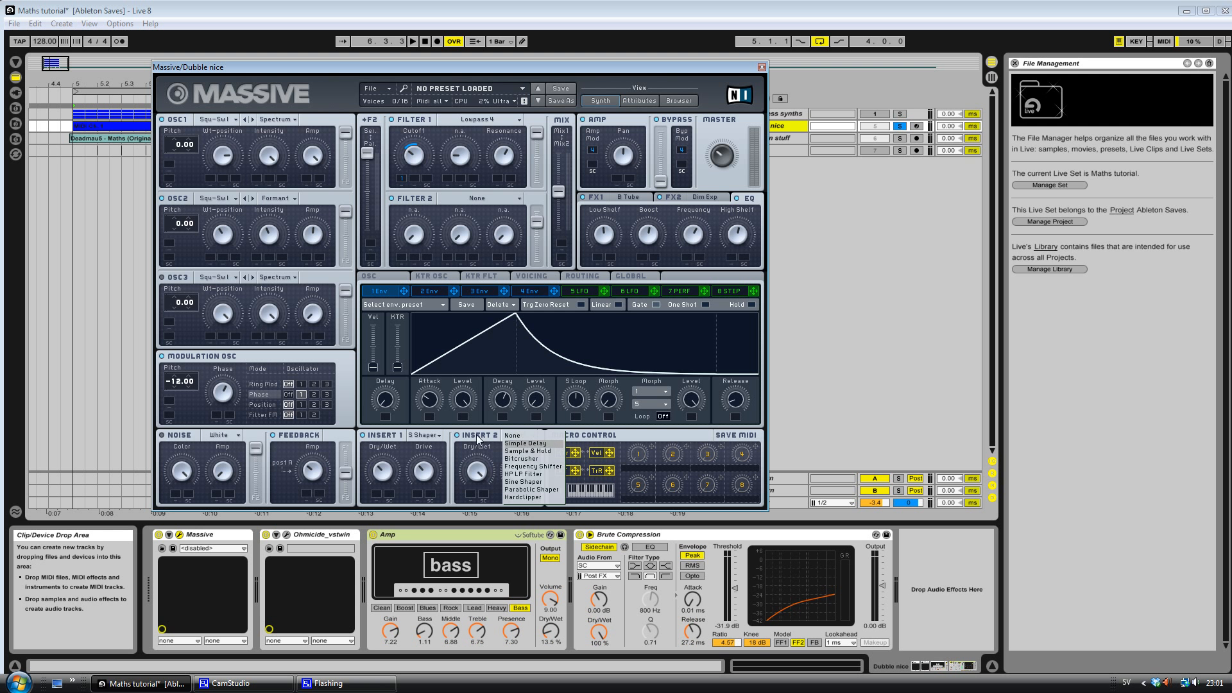
pyautogui.click(417, 436)
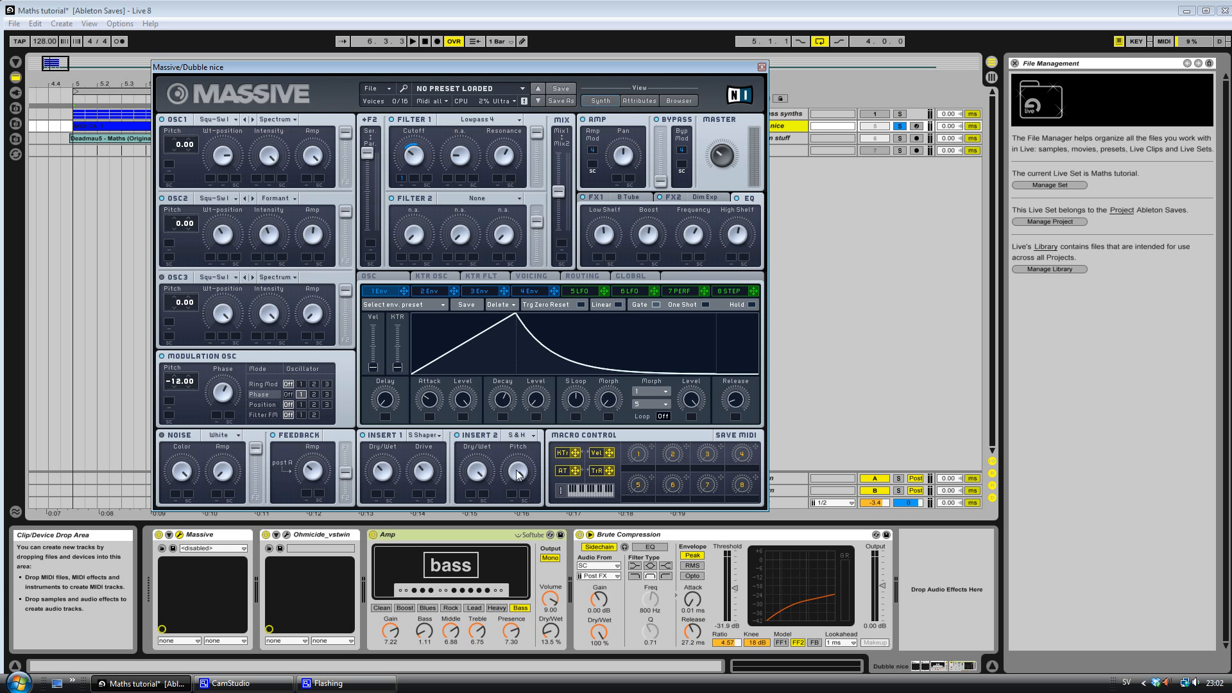
pyautogui.click(602, 198)
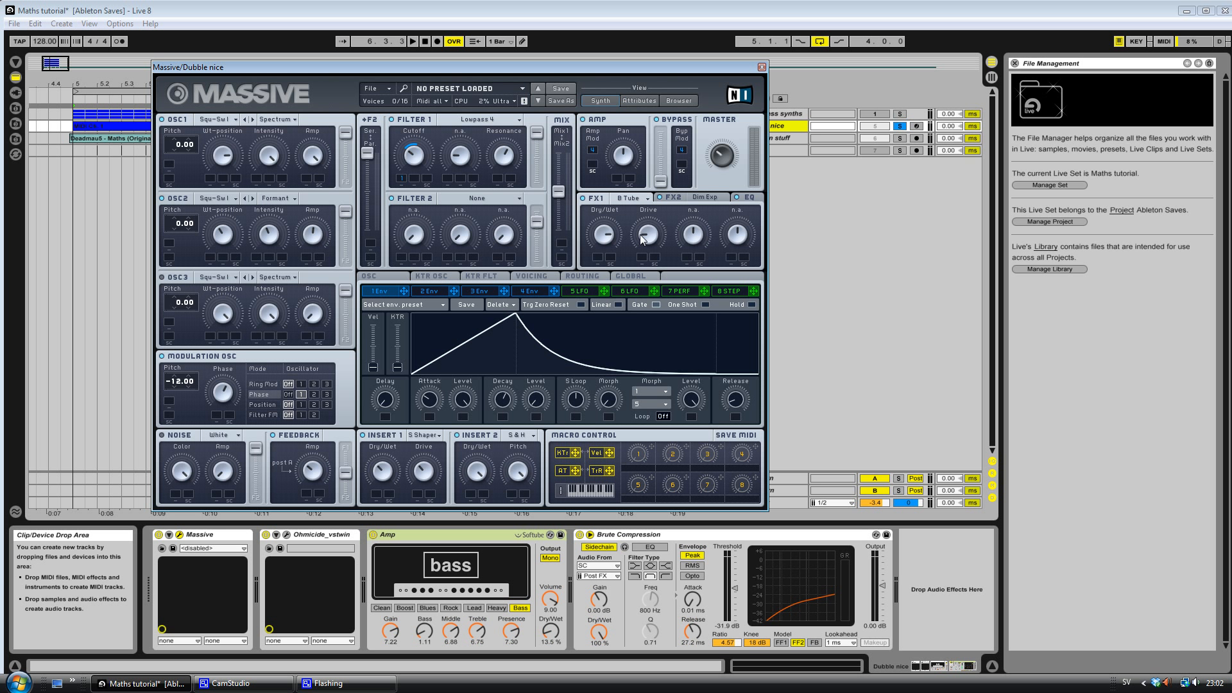
pyautogui.click(683, 196)
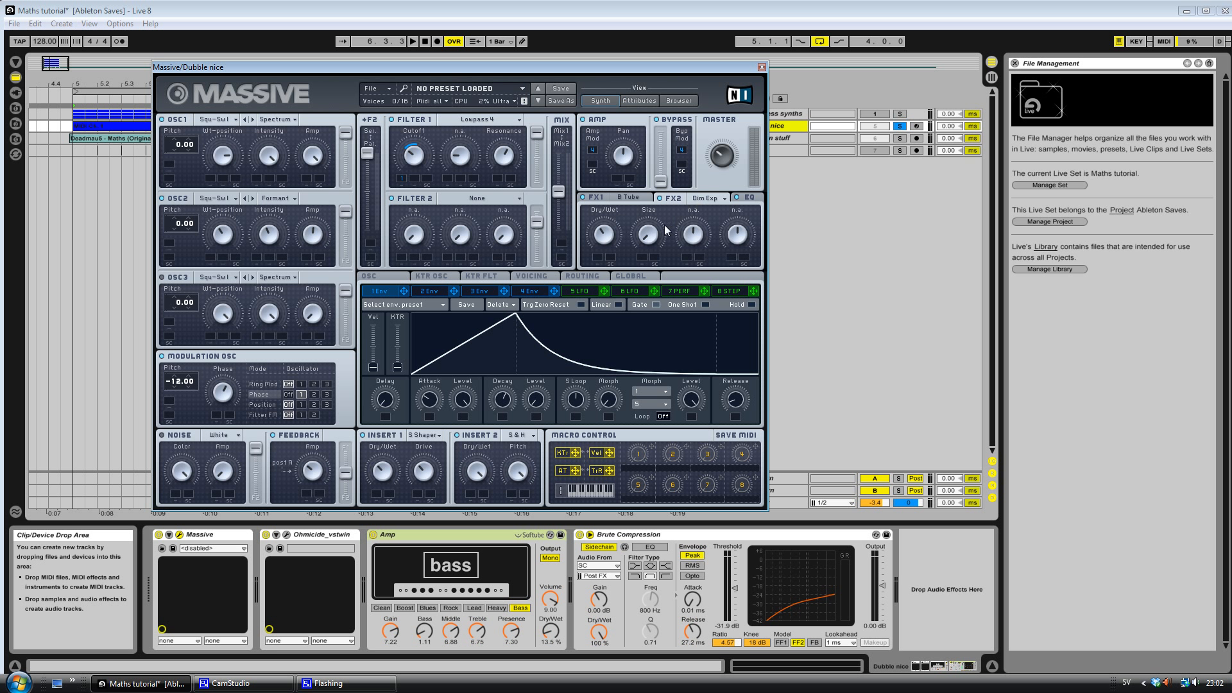
pyautogui.click(637, 197)
pyautogui.click(637, 198)
pyautogui.click(744, 199)
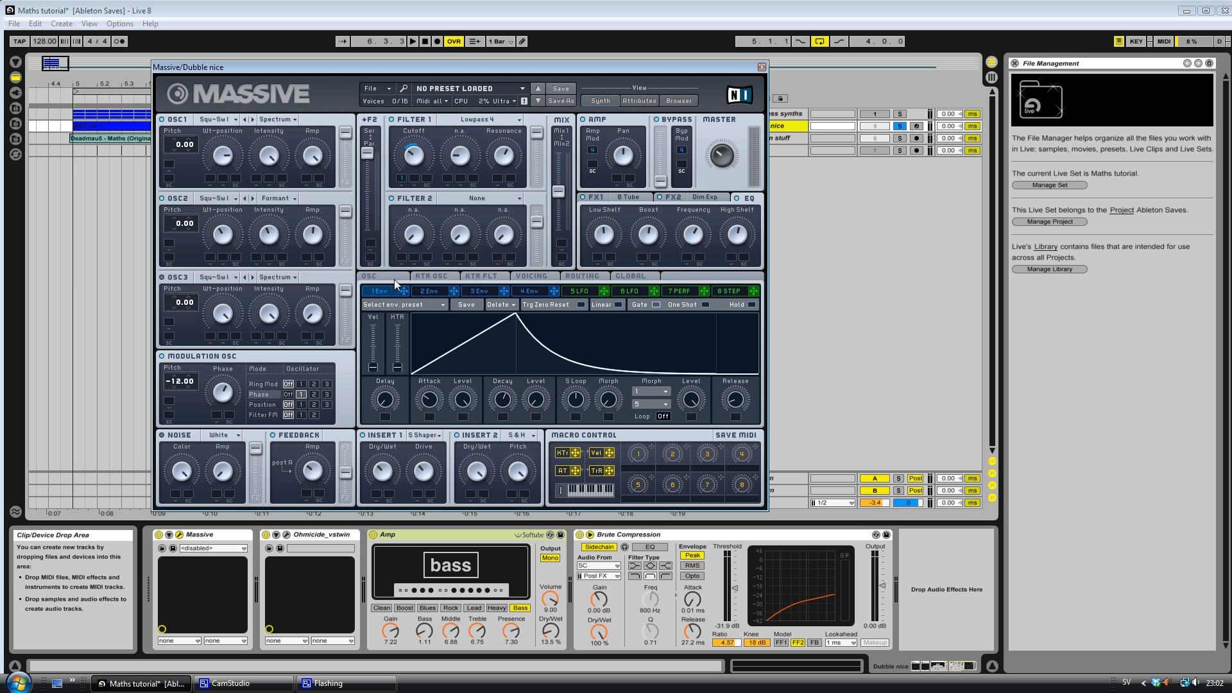
# Step: Examine the KTR OSC, KTR FLT, Voicing, Routing and Global settings, returning to Voicing
pyautogui.click(431, 276)
pyautogui.click(483, 276)
pyautogui.click(534, 276)
pyautogui.click(579, 276)
pyautogui.click(623, 277)
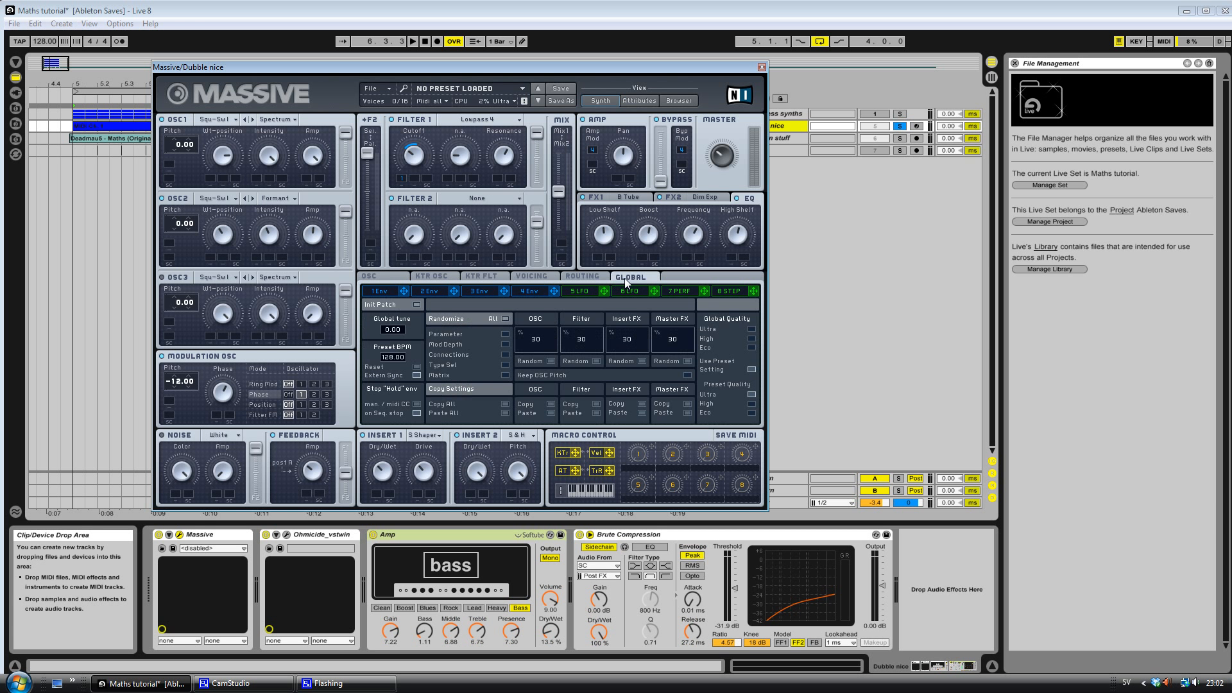
pyautogui.click(528, 276)
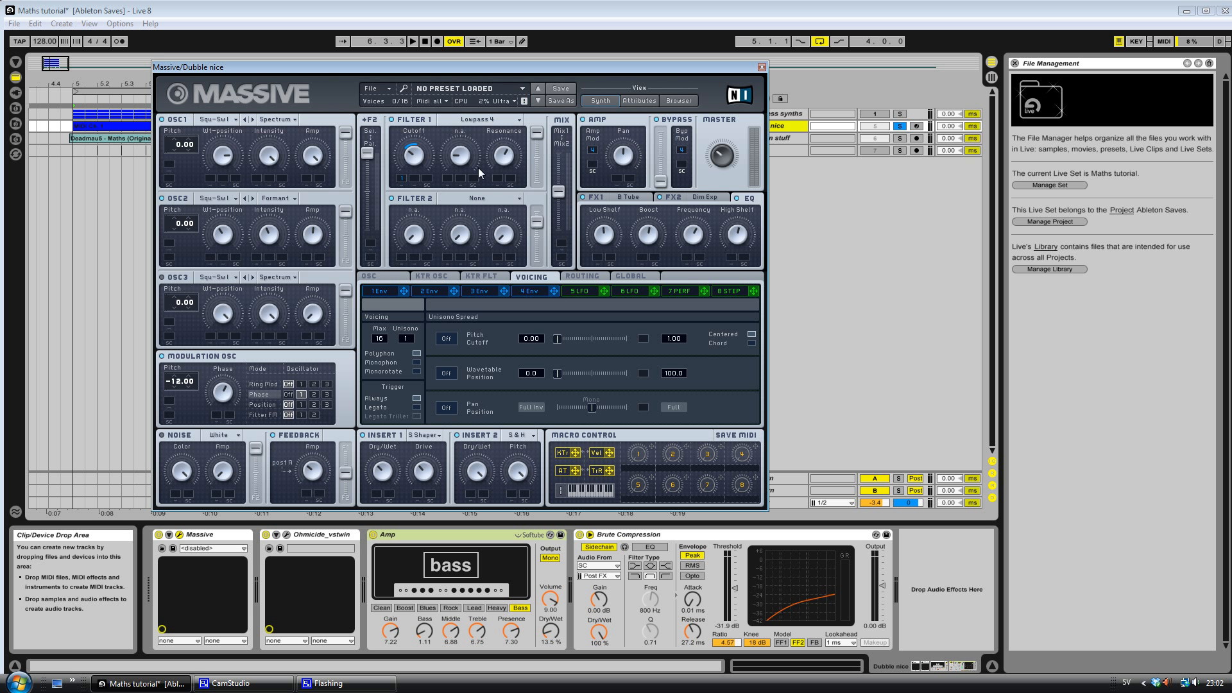
# Step: Examine the list of filter types available for Filter 1, leaving it on Lowpass 4
pyautogui.click(480, 119)
pyautogui.click(487, 120)
pyautogui.click(462, 120)
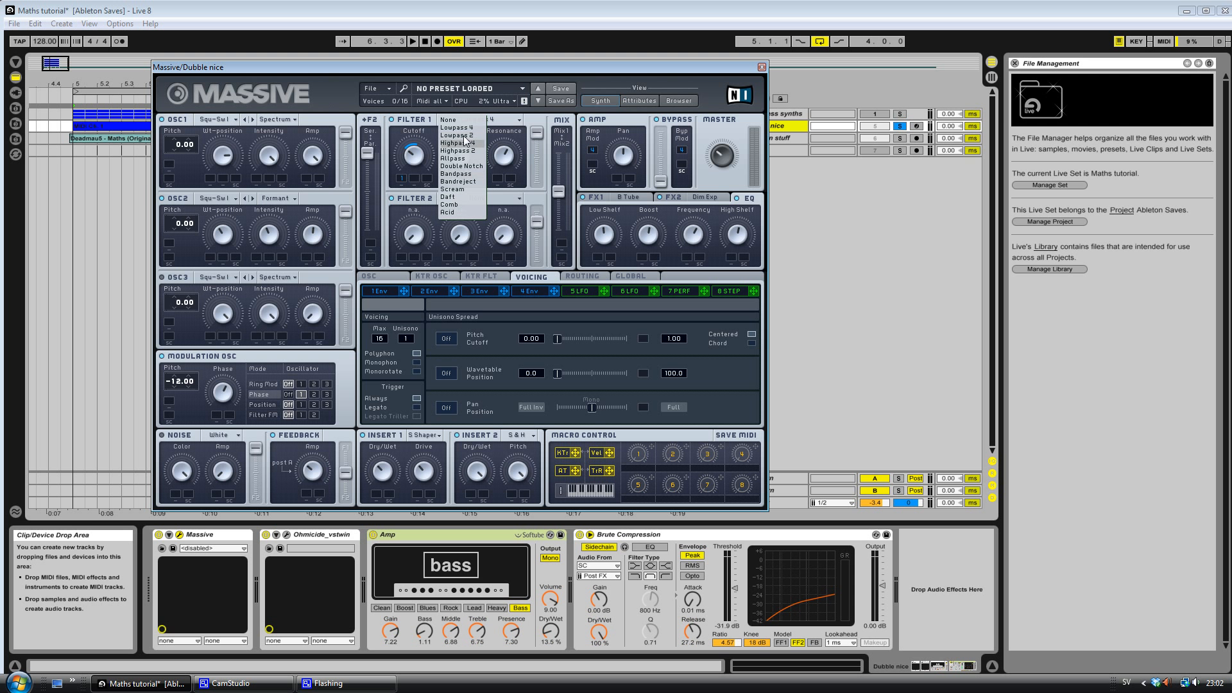
pyautogui.click(497, 118)
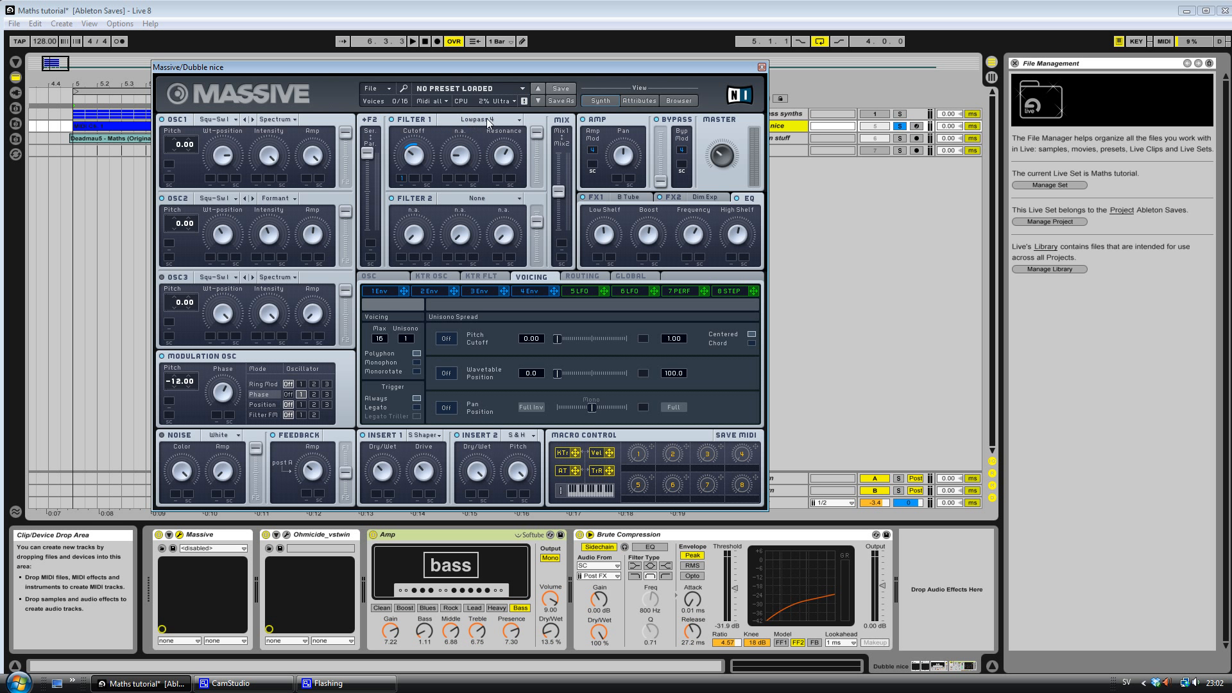
pyautogui.click(486, 118)
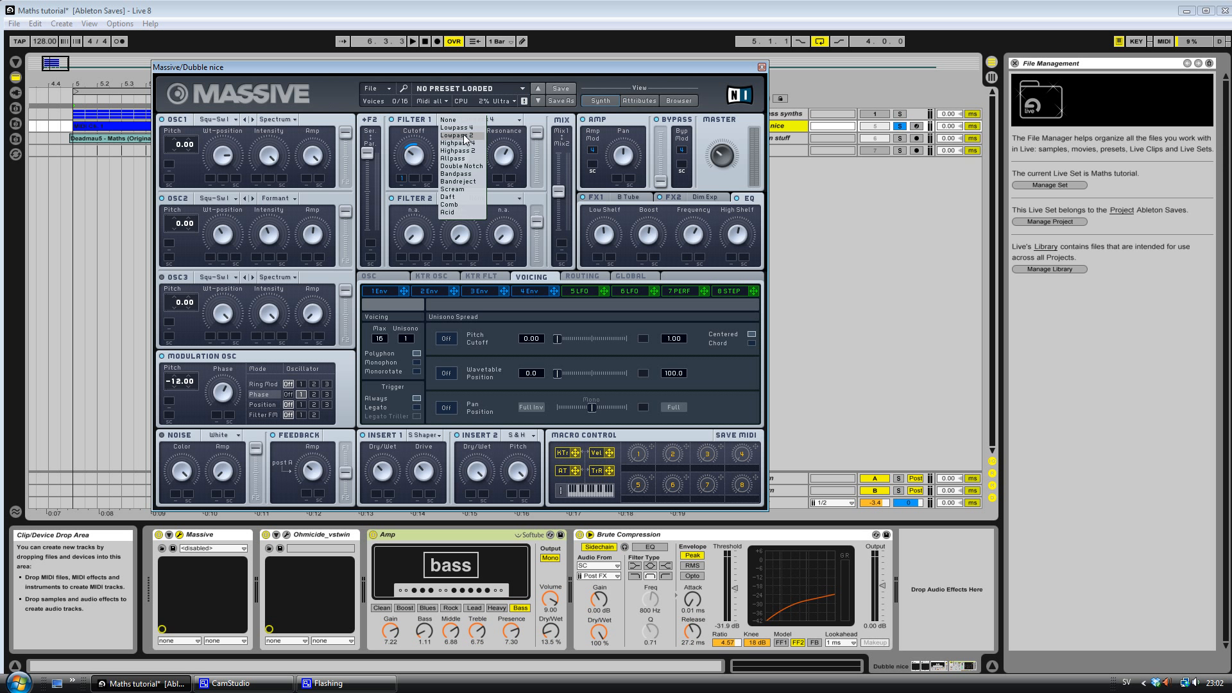
pyautogui.click(502, 125)
# Step: Play the soloed synth while trying other Filter 1 types, including Bandpass and Bandreject, and stop playback
pyautogui.press('space')
pyautogui.click(494, 121)
pyautogui.click(475, 129)
pyautogui.click(495, 121)
pyautogui.click(470, 128)
pyautogui.click(486, 120)
pyautogui.click(463, 177)
pyautogui.click(491, 119)
pyautogui.click(474, 120)
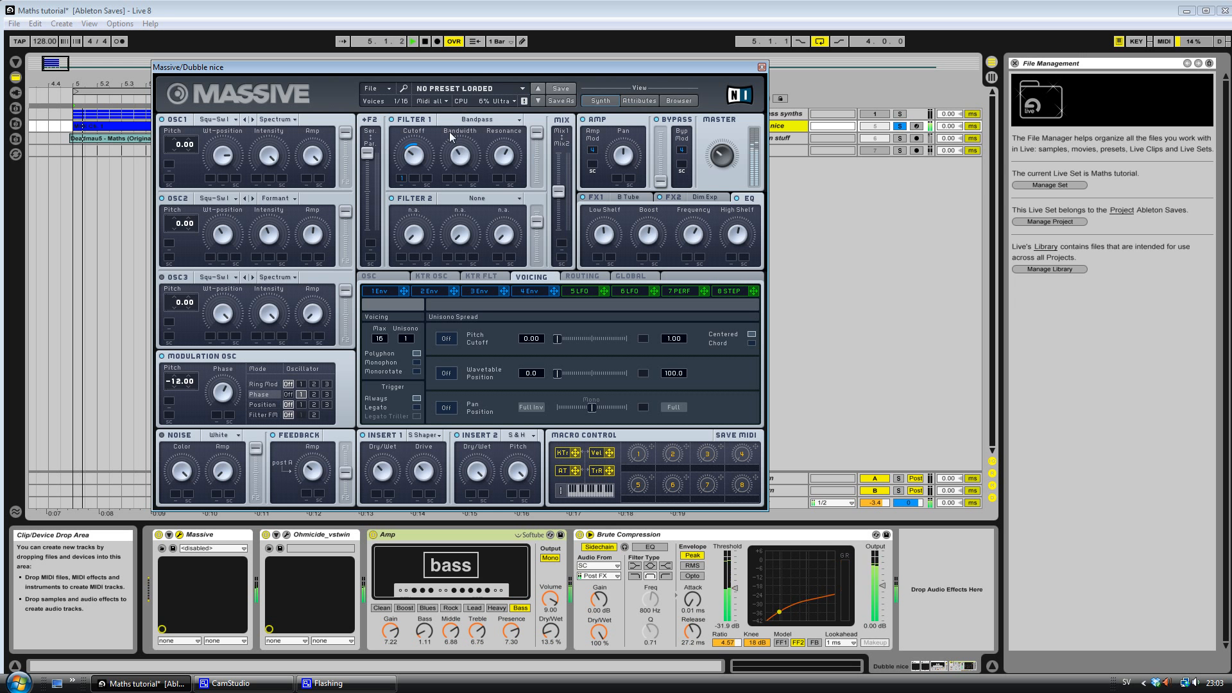
pyautogui.click(479, 119)
pyautogui.click(462, 176)
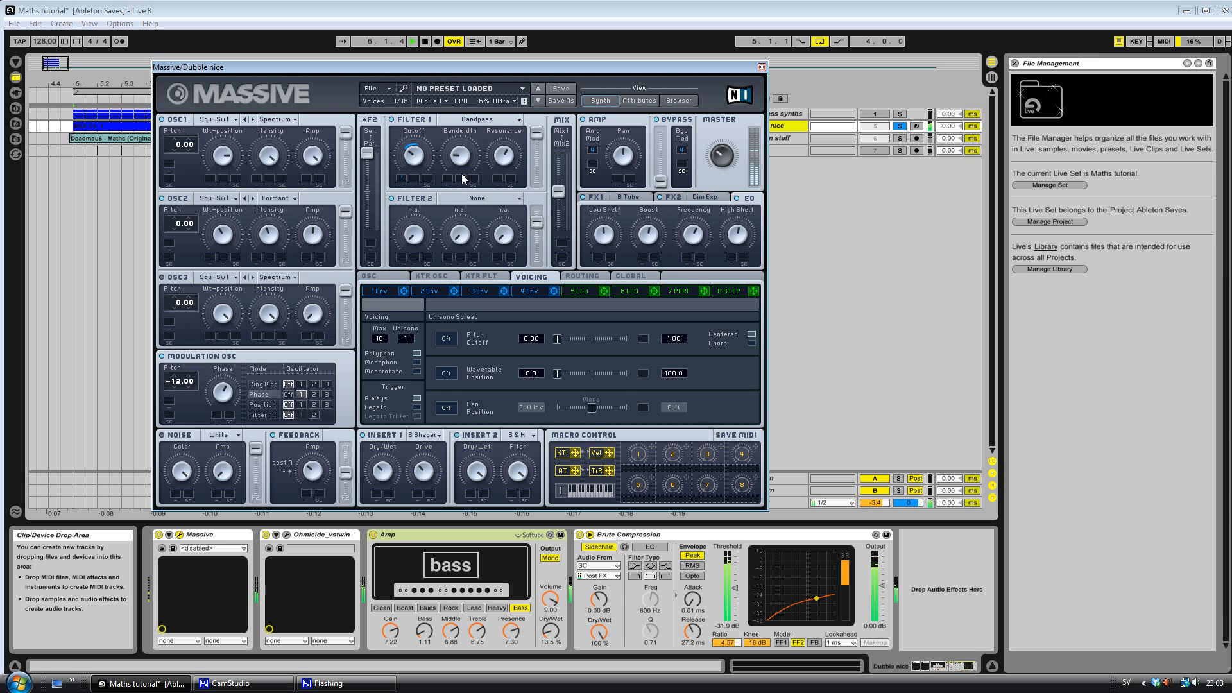
pyautogui.click(491, 118)
pyautogui.click(460, 179)
pyautogui.press('space')
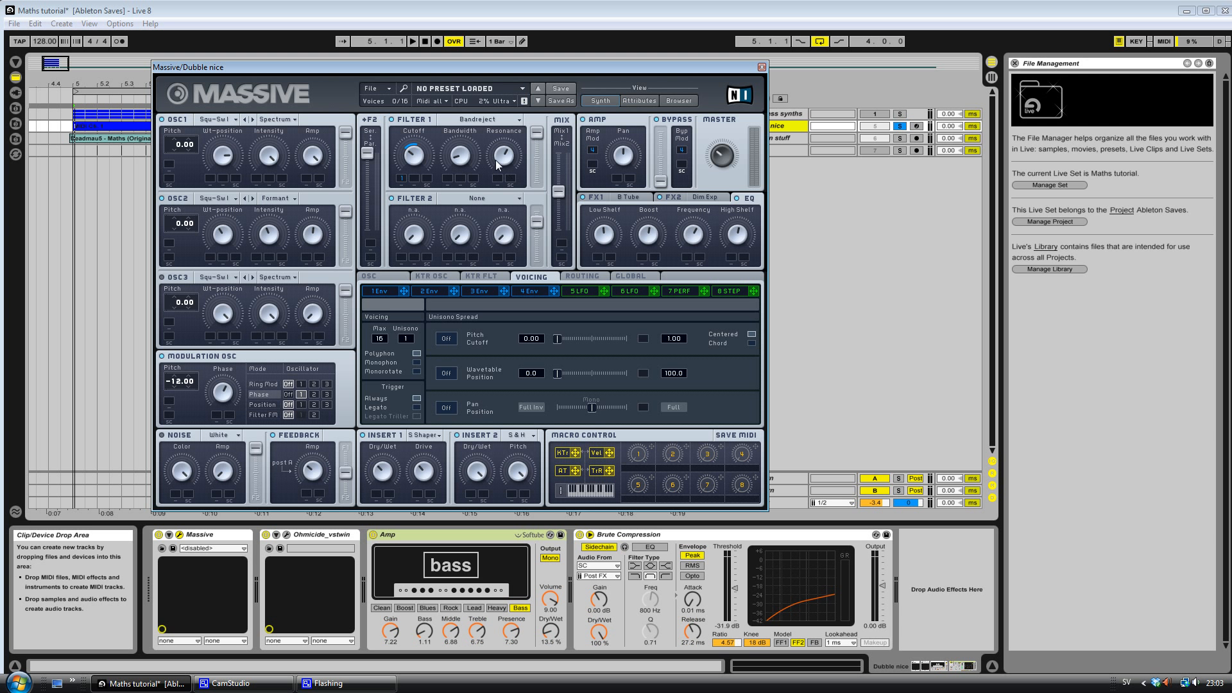
# Step: Set Filter 1 back to a lowpass type and close the Massive window
pyautogui.click(499, 123)
pyautogui.click(472, 137)
pyautogui.click(762, 66)
# Step: Open the Ohmicide_vstwin plug-in window from the Dubble nice device chain and reposition it nearer the middle of the arrangement
pyautogui.click(339, 536)
pyautogui.click(408, 536)
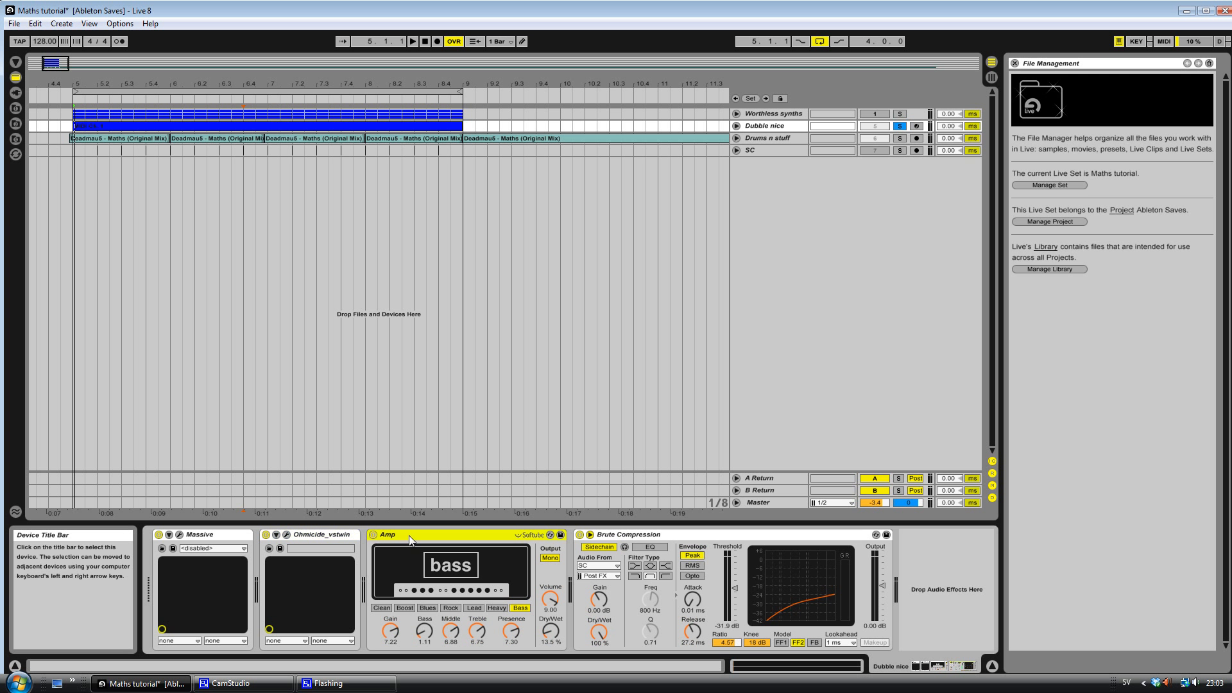
pyautogui.click(300, 535)
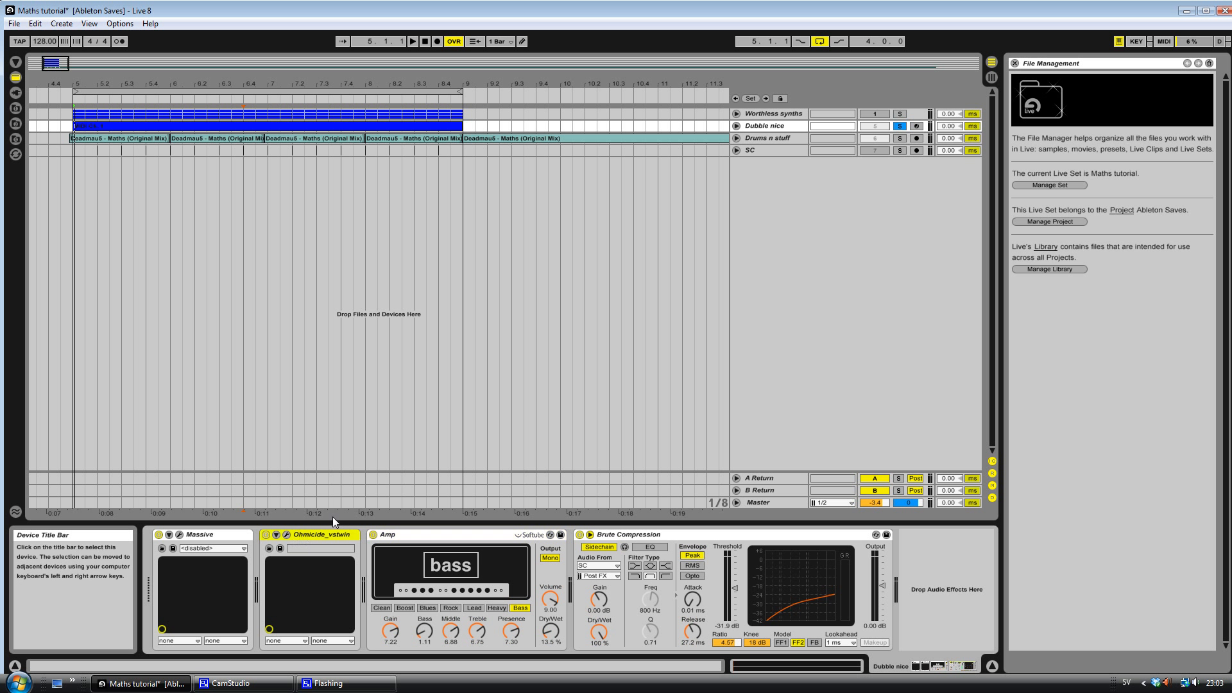
pyautogui.click(286, 536)
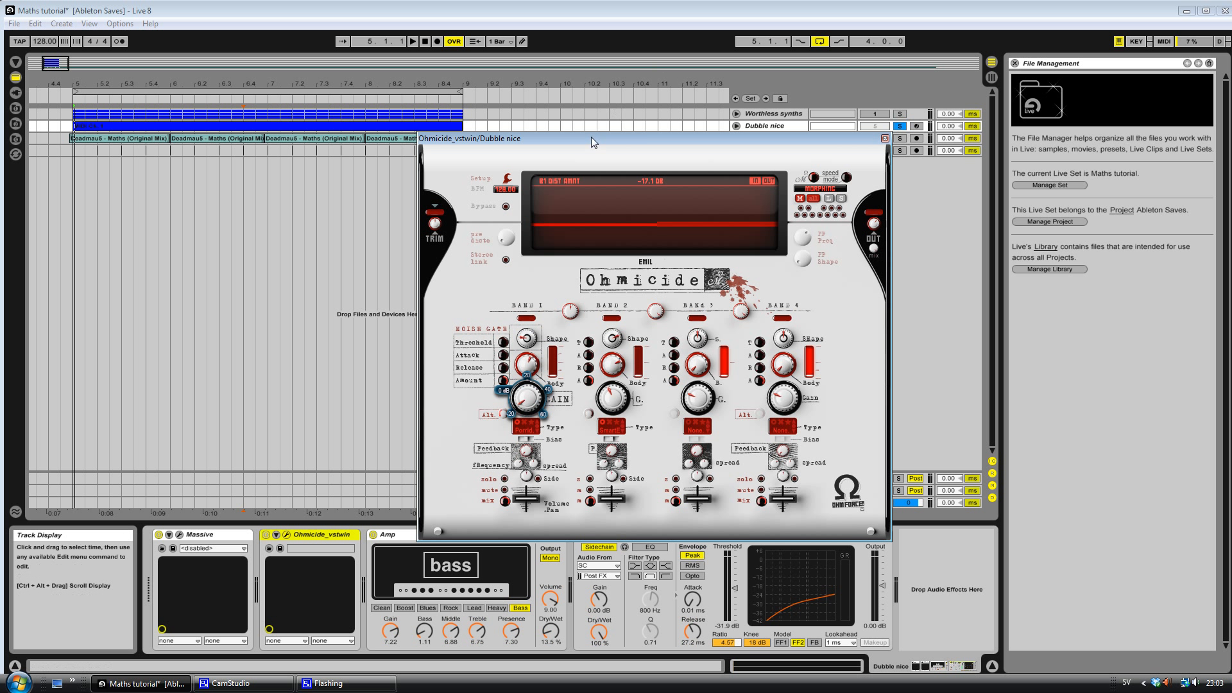
pyautogui.moveTo(591, 137); pyautogui.dragTo(484, 126)
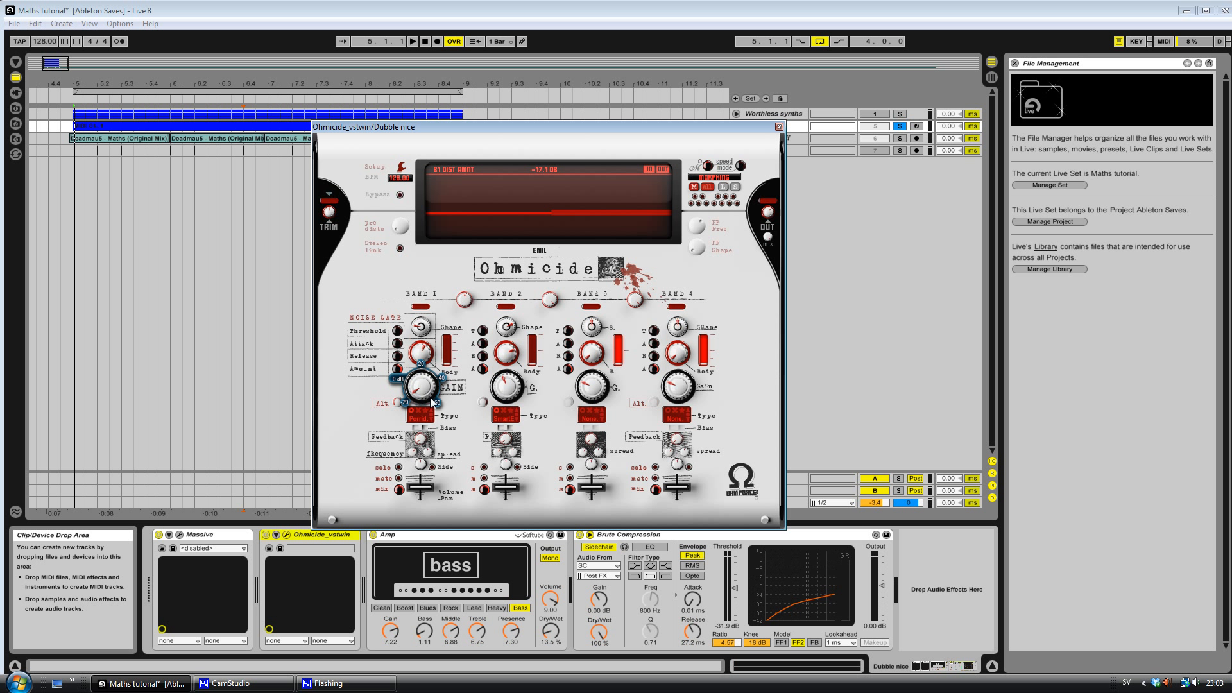
# Step: Set Ohmicide's band 1 distortion gain to -16.3 dB, check the band 2 gain and close the plug-in window
pyautogui.moveTo(419, 386); pyautogui.dragTo(421, 387)
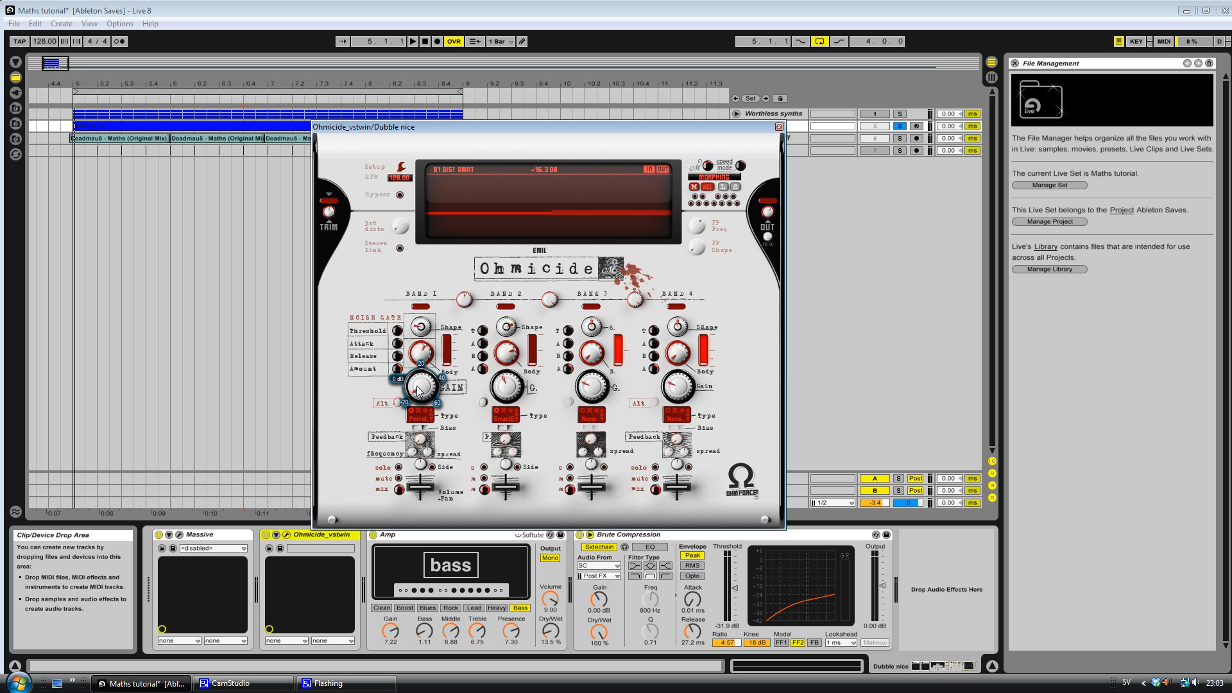
pyautogui.click(506, 388)
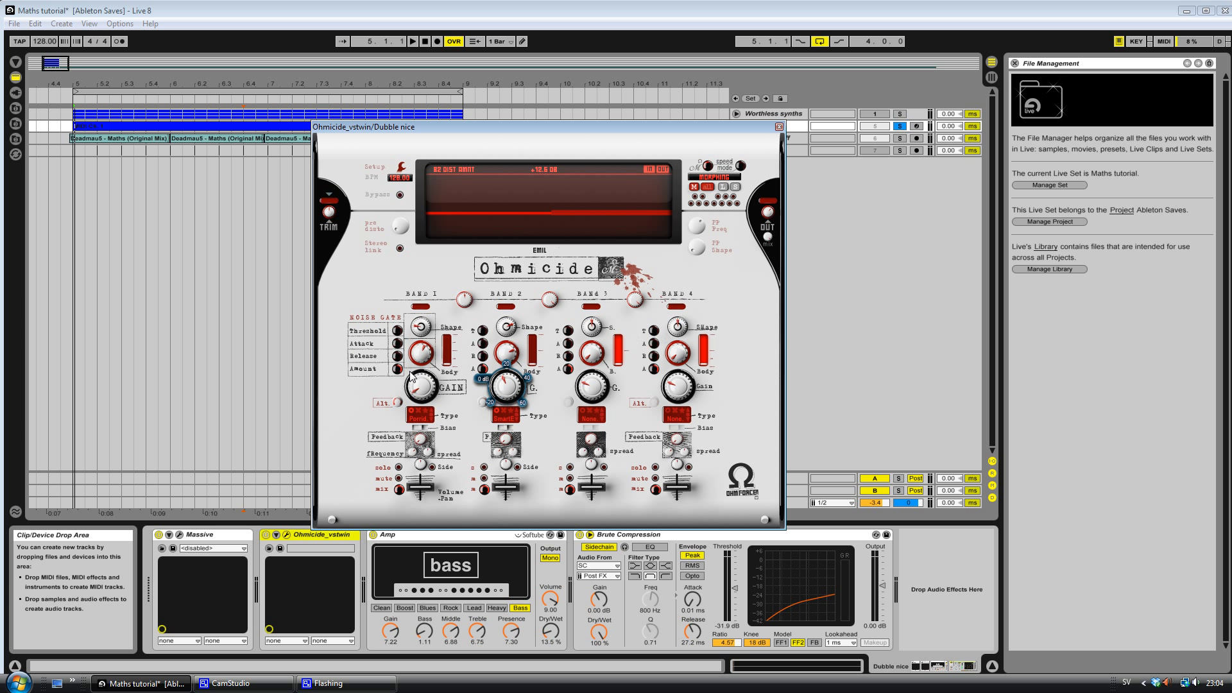
pyautogui.click(779, 127)
# Step: Select the Amp device and set its Dry/Wet to 14.3 %
pyautogui.click(418, 536)
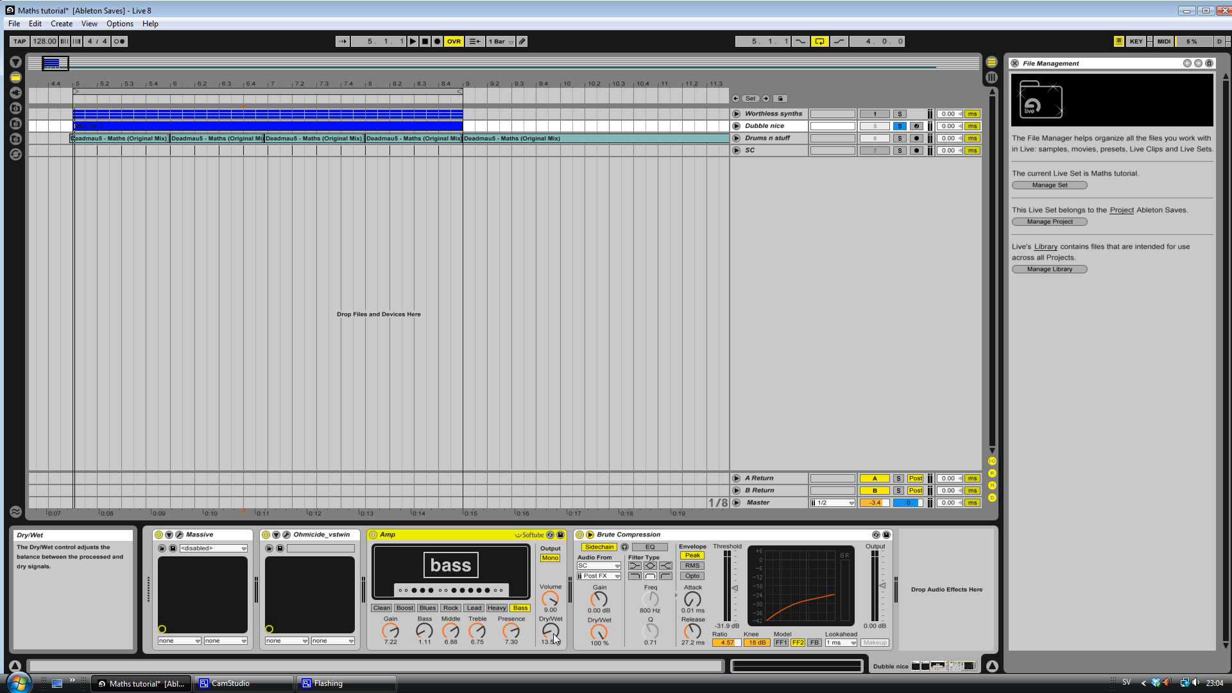
pyautogui.moveTo(554, 635); pyautogui.dragTo(549, 635)
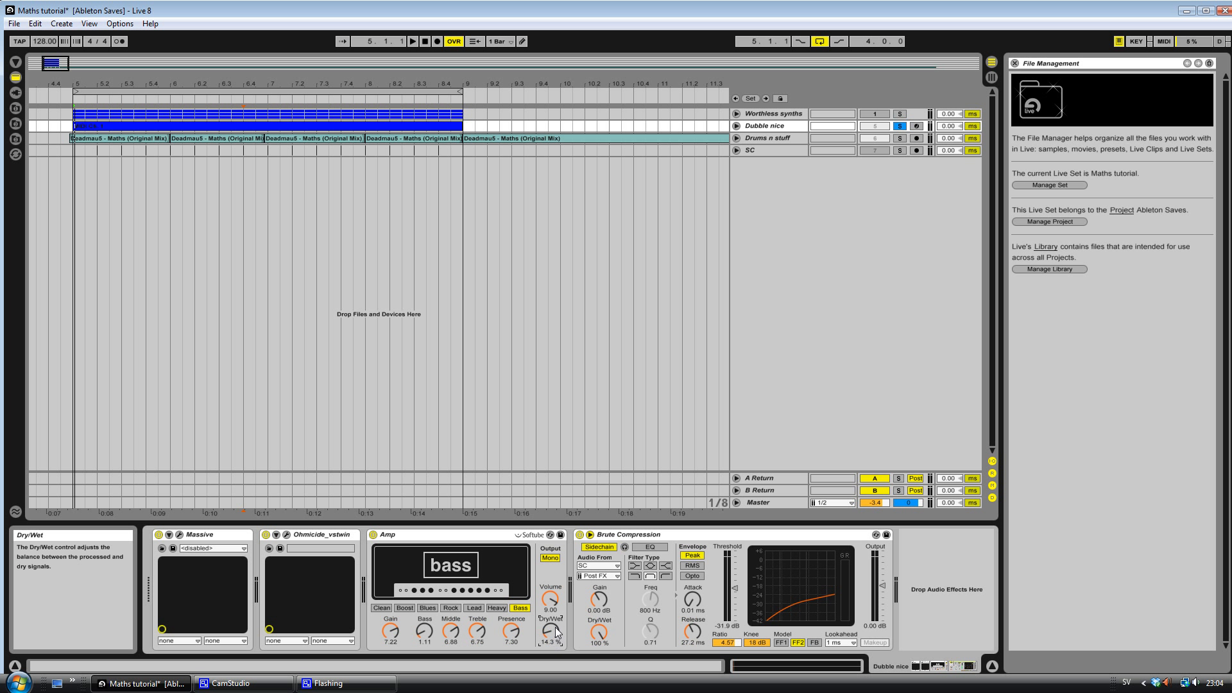
# Step: Review the Brute Compression, Amp and Ohmicide devices in the Dubble nice chain, ending with Amp selected
pyautogui.click(639, 535)
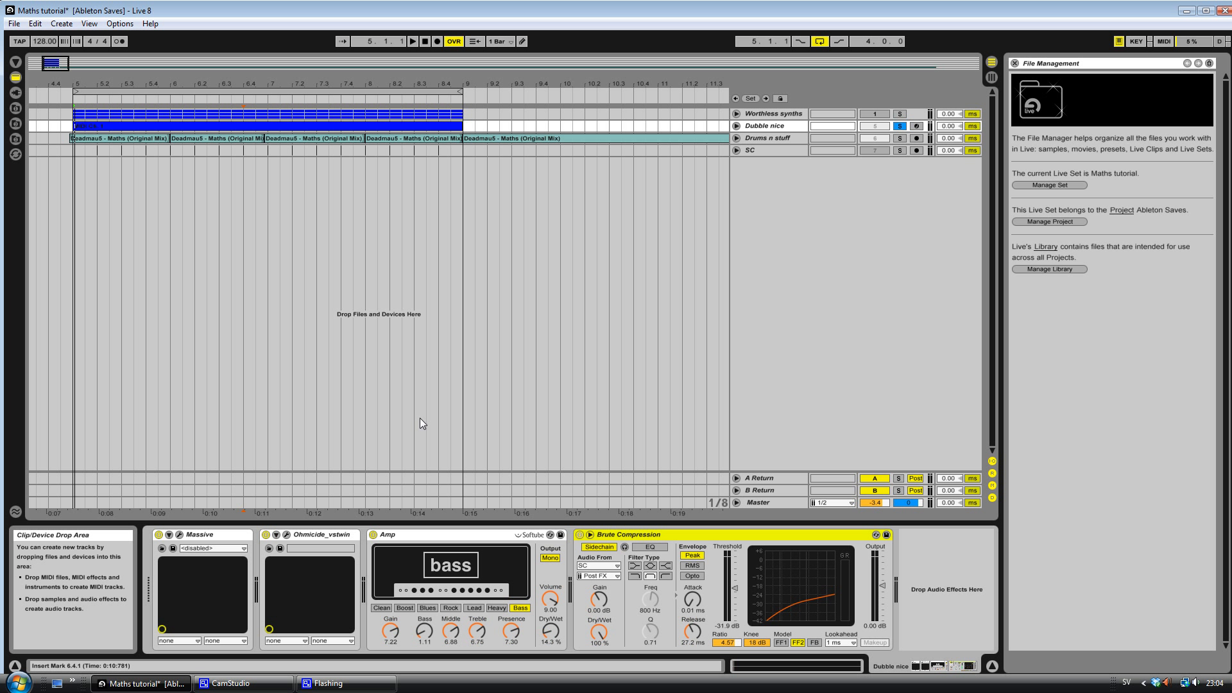
pyautogui.click(443, 535)
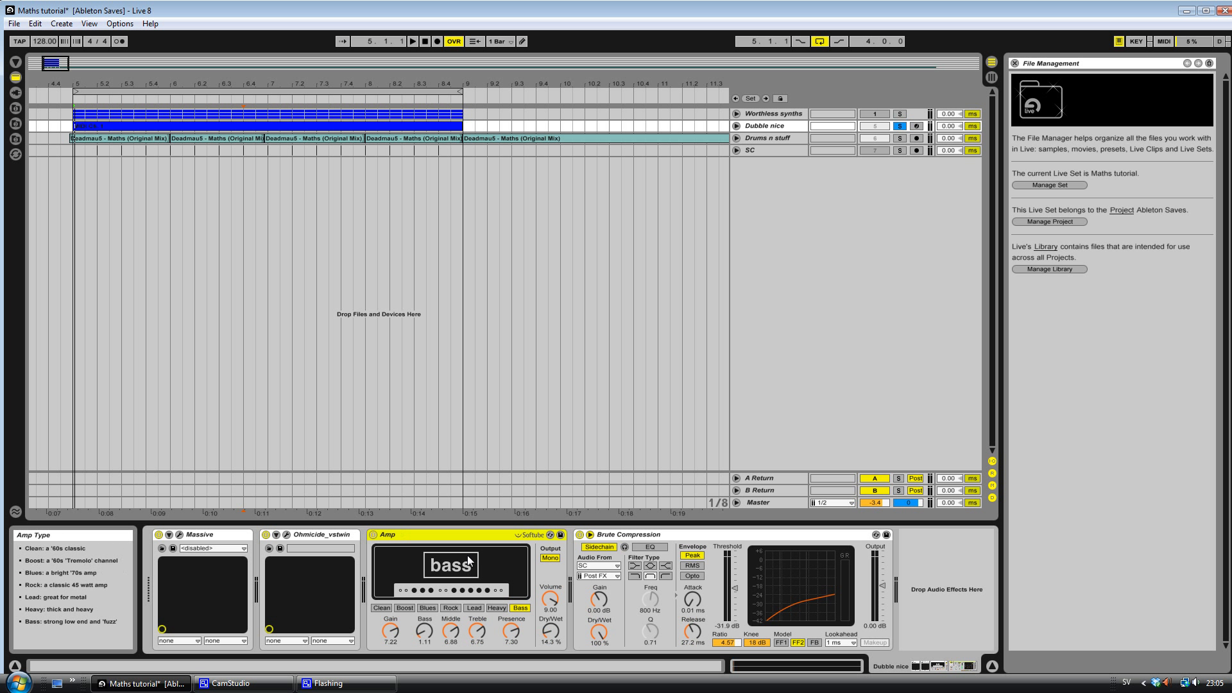
pyautogui.click(328, 535)
pyautogui.click(412, 539)
pyautogui.click(339, 539)
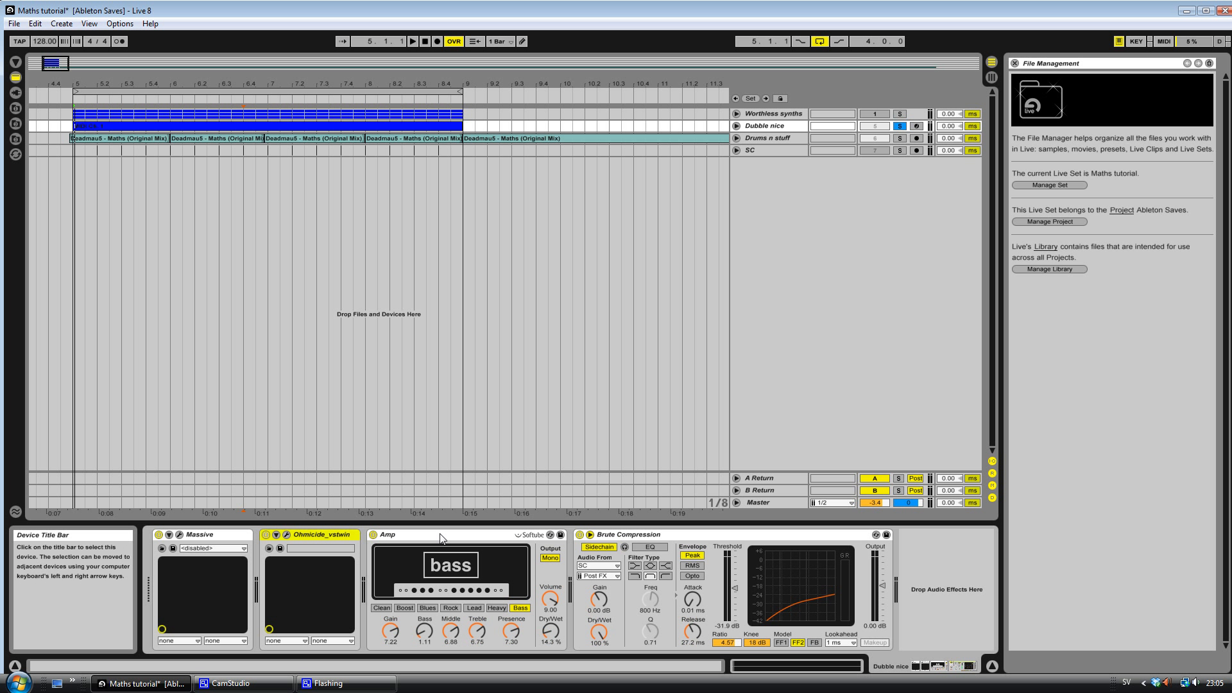
pyautogui.click(375, 537)
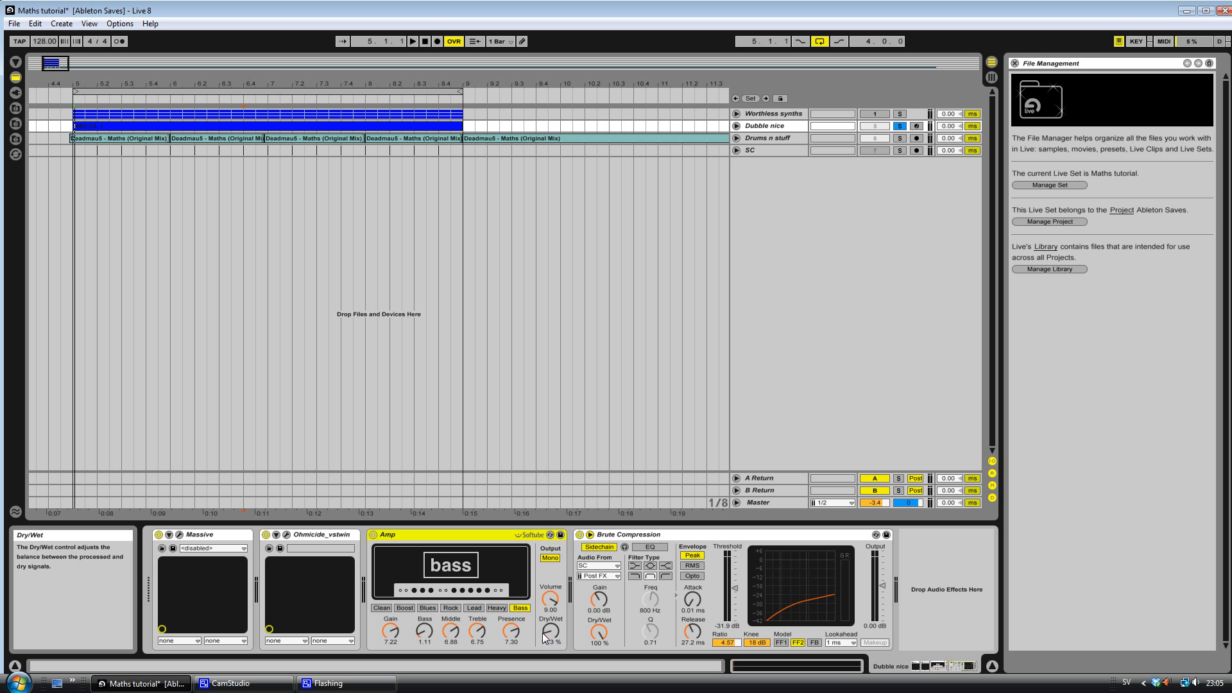